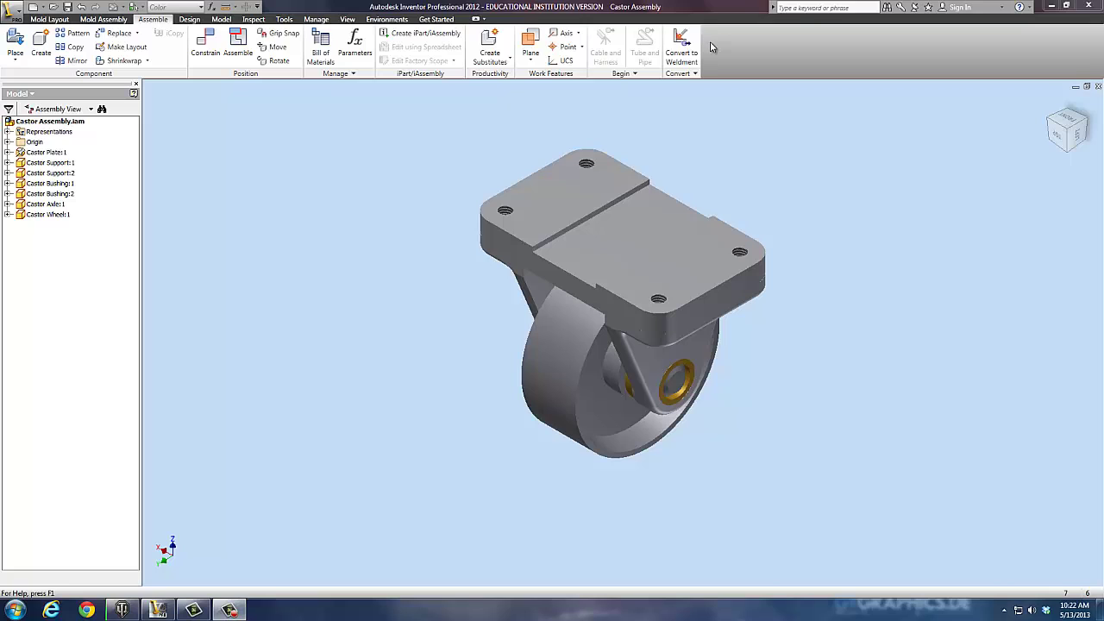
Create a new presentation, Presentation1, from the Standard.ipn template.
click(33, 7)
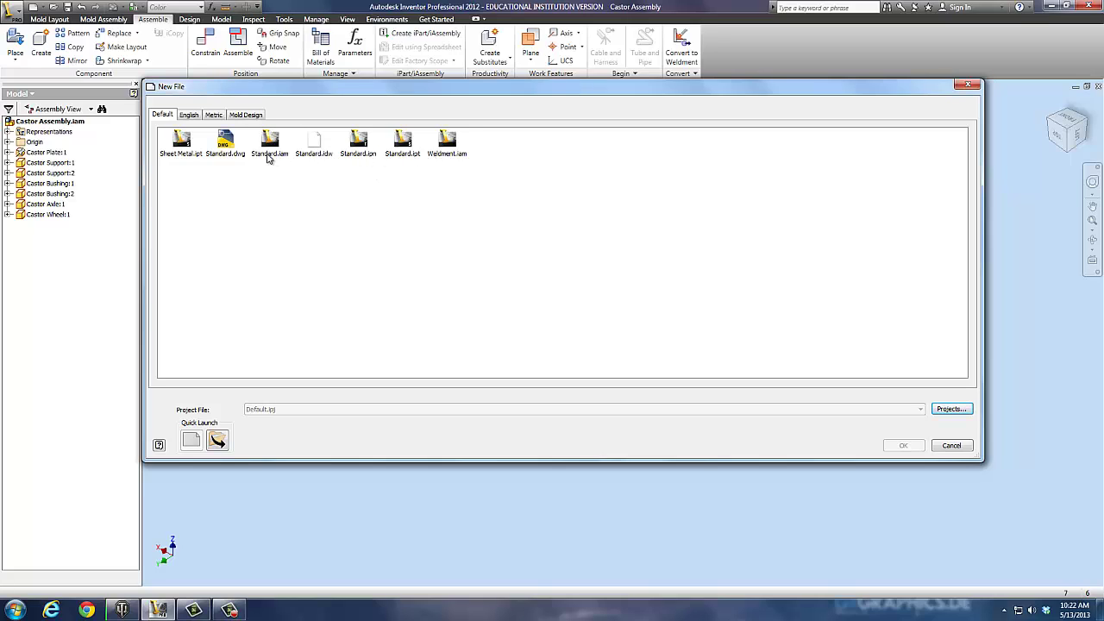
click(363, 148)
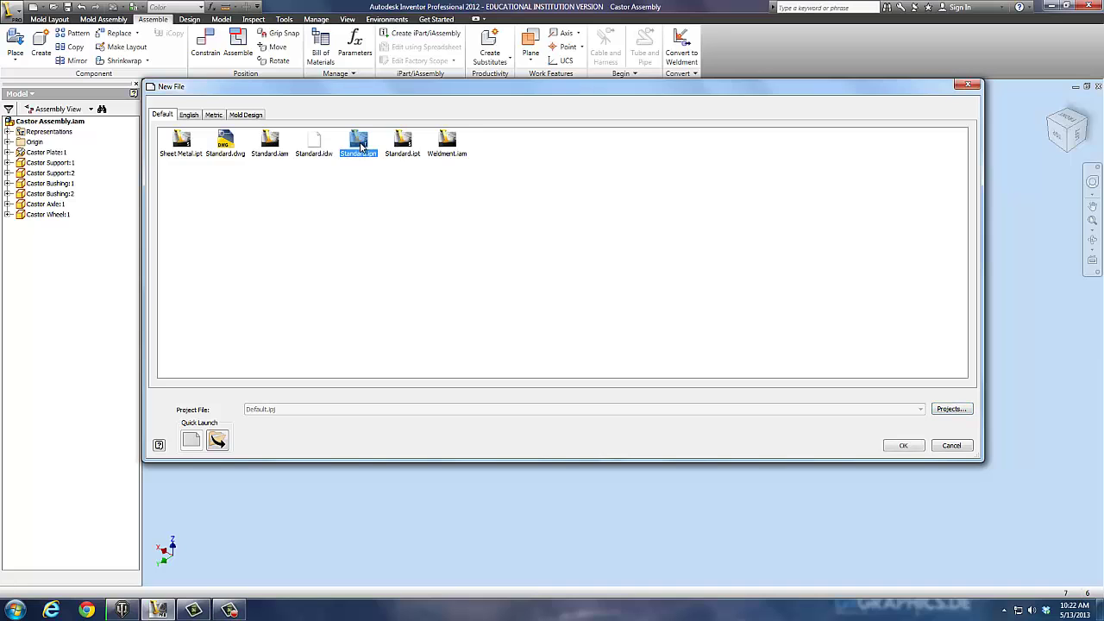
click(904, 447)
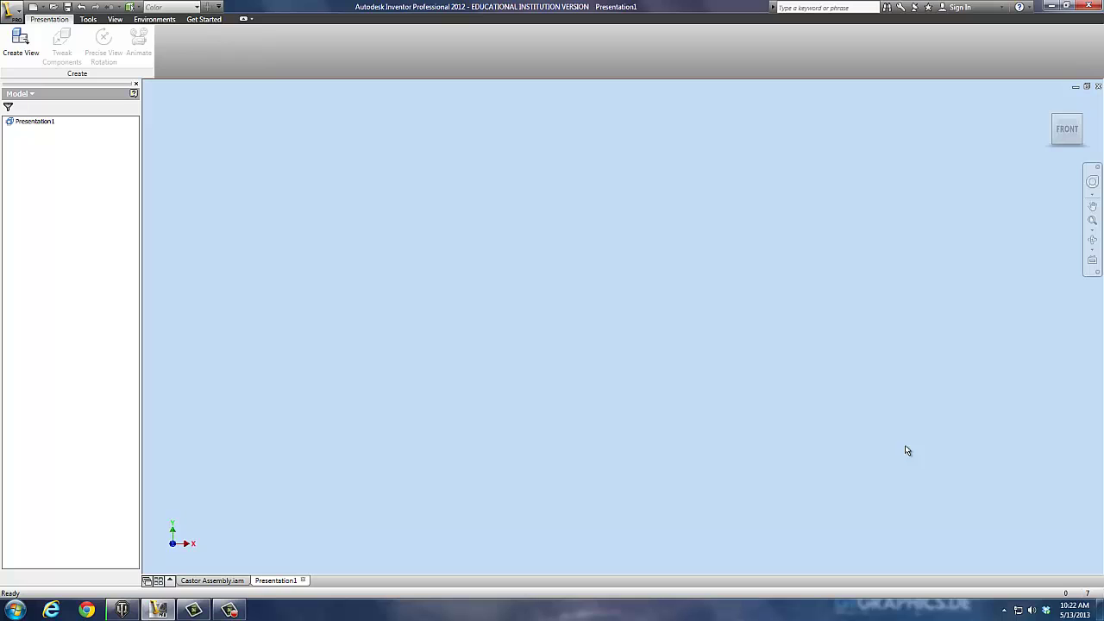
Start a new presentation view using the Castor Assembly file as its source.
click(35, 42)
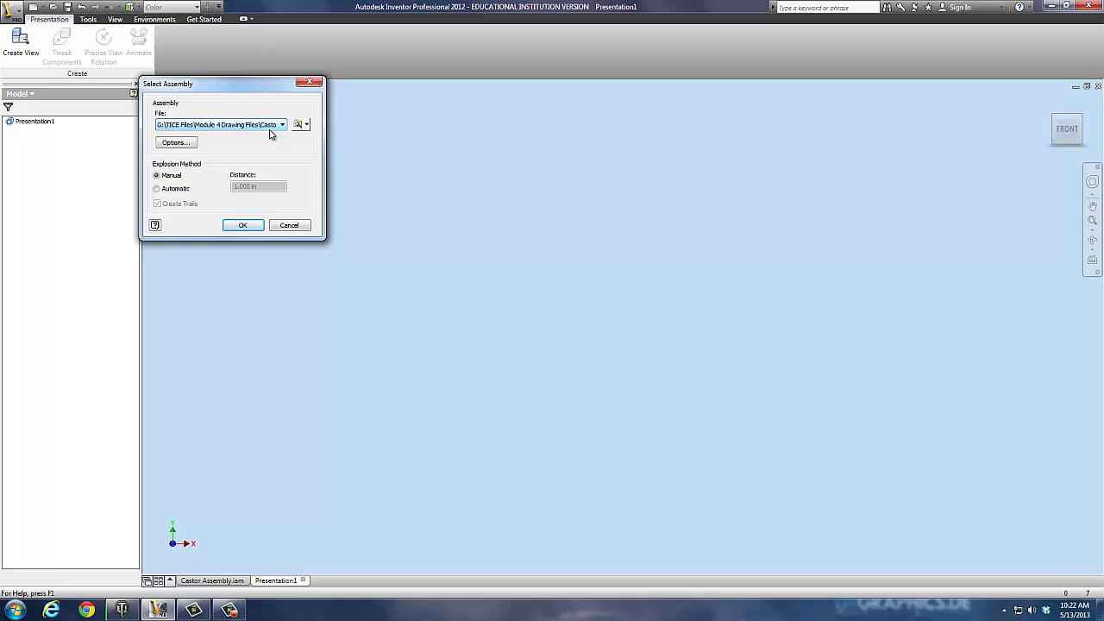
click(301, 126)
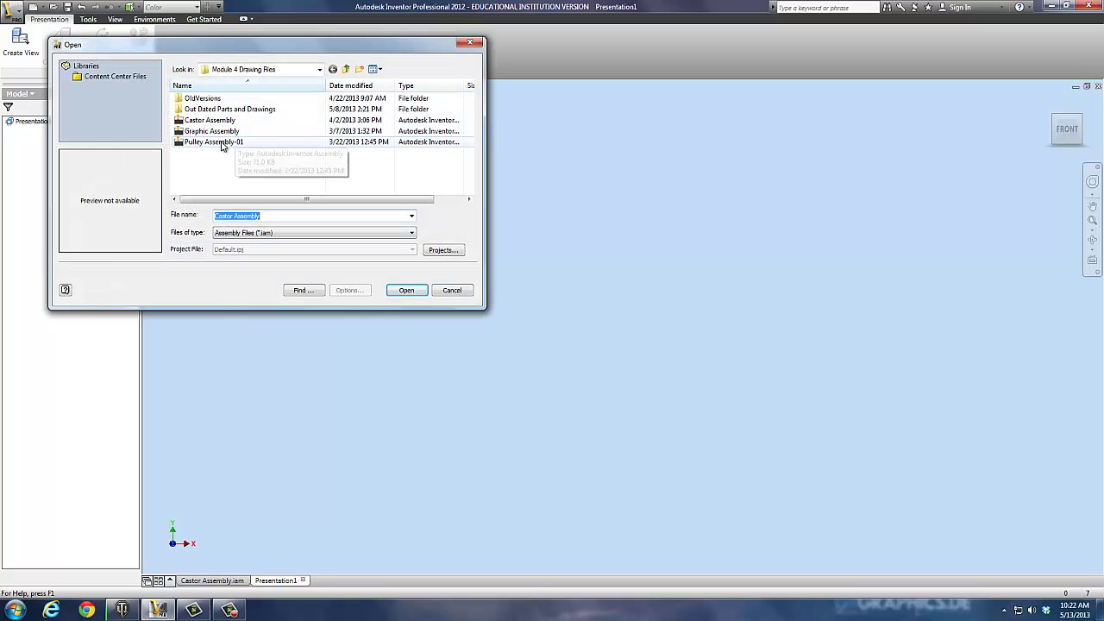
click(211, 121)
click(211, 131)
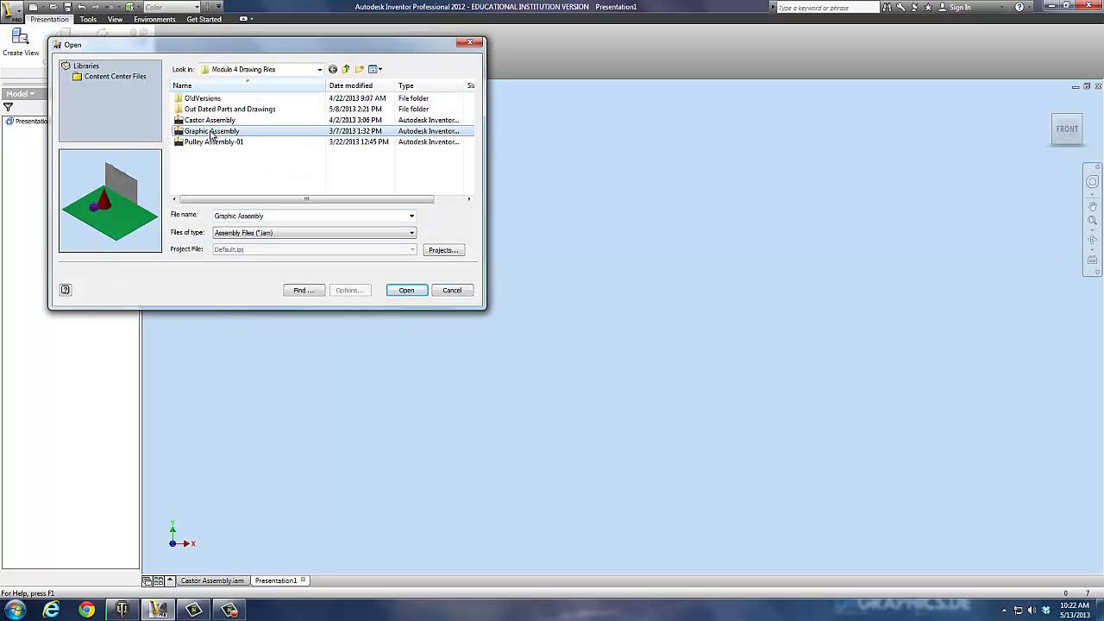
click(212, 143)
click(210, 121)
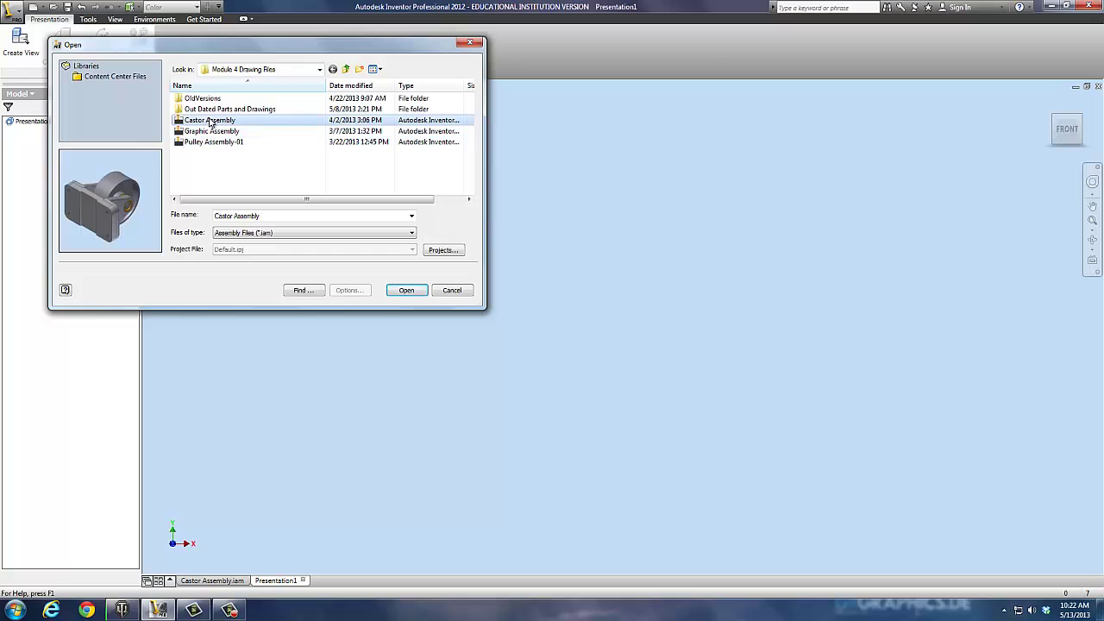
click(406, 290)
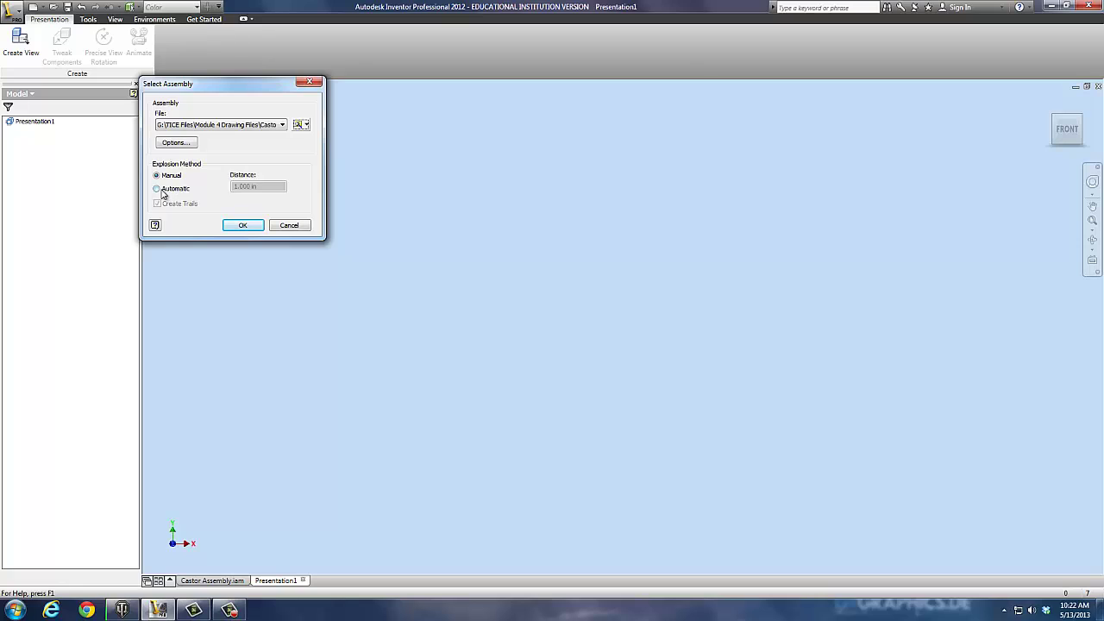
Load Castor Assembly with Automatic explosion, 2 in distance, and Create Trails on.
click(161, 192)
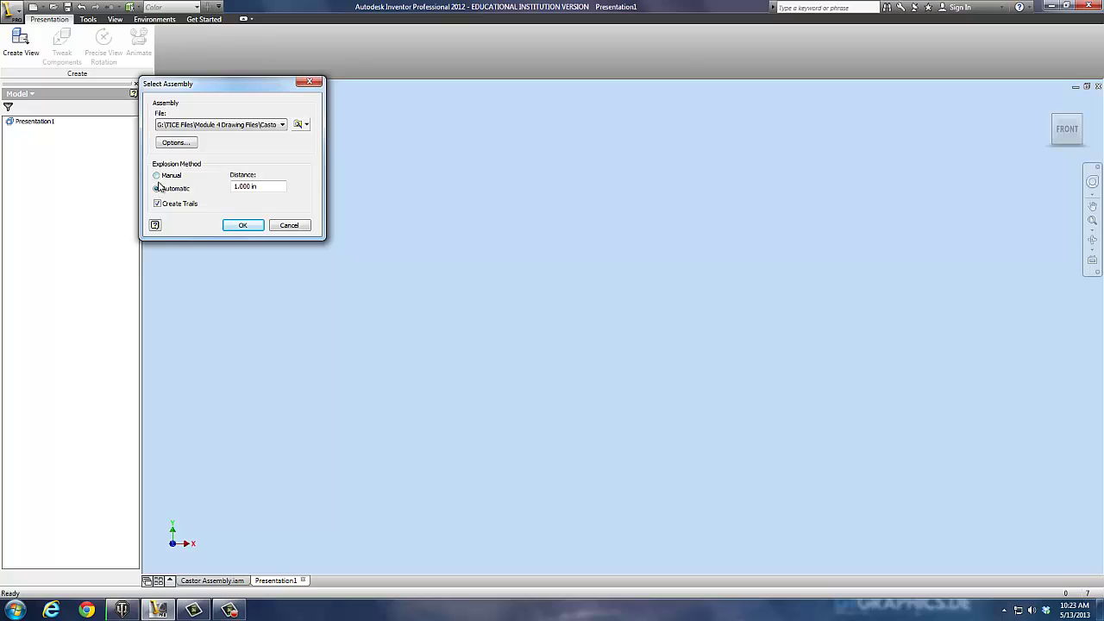
drag(266, 187, 189, 188)
text(2)
click(245, 226)
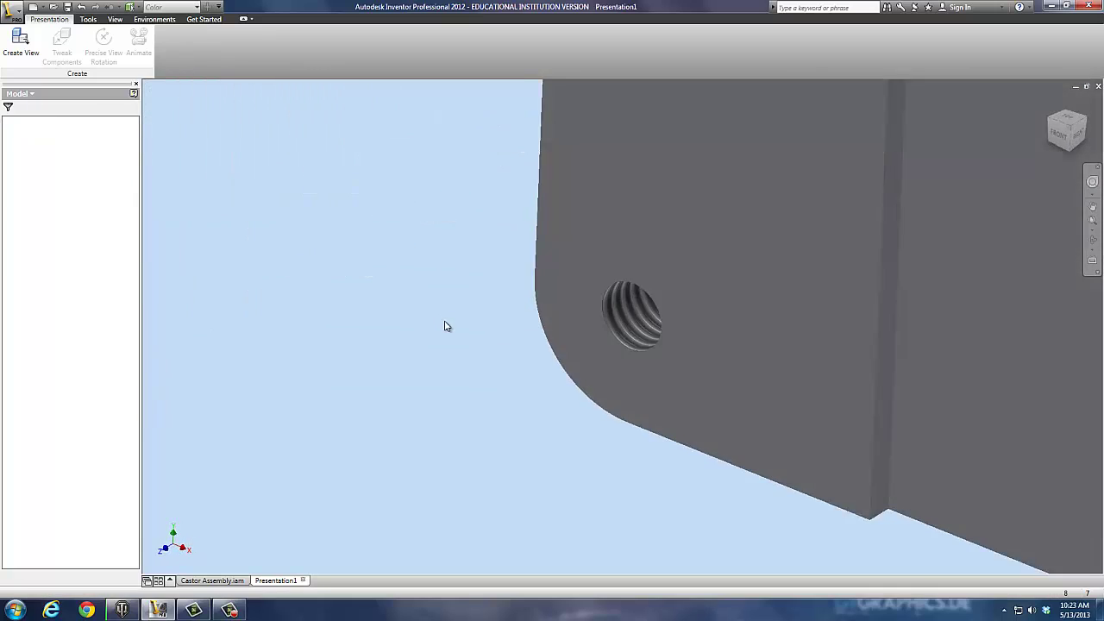
Zoom with the mouse wheel until the whole exploded castor assembly fits the view.
scroll(448, 324, down, 10)
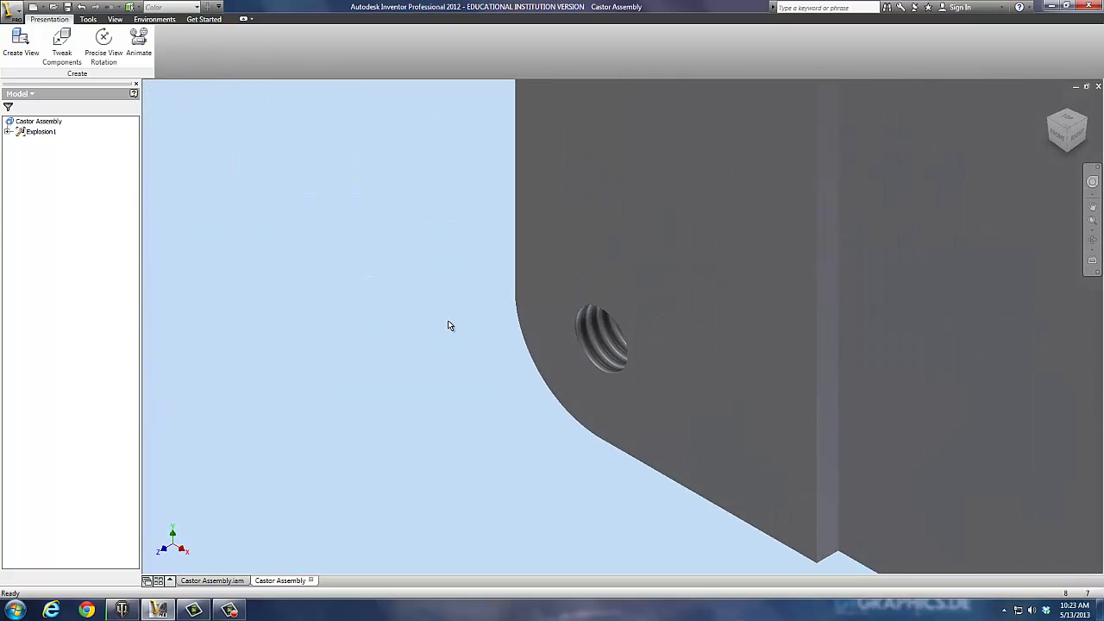
scroll(448, 325, up, 3)
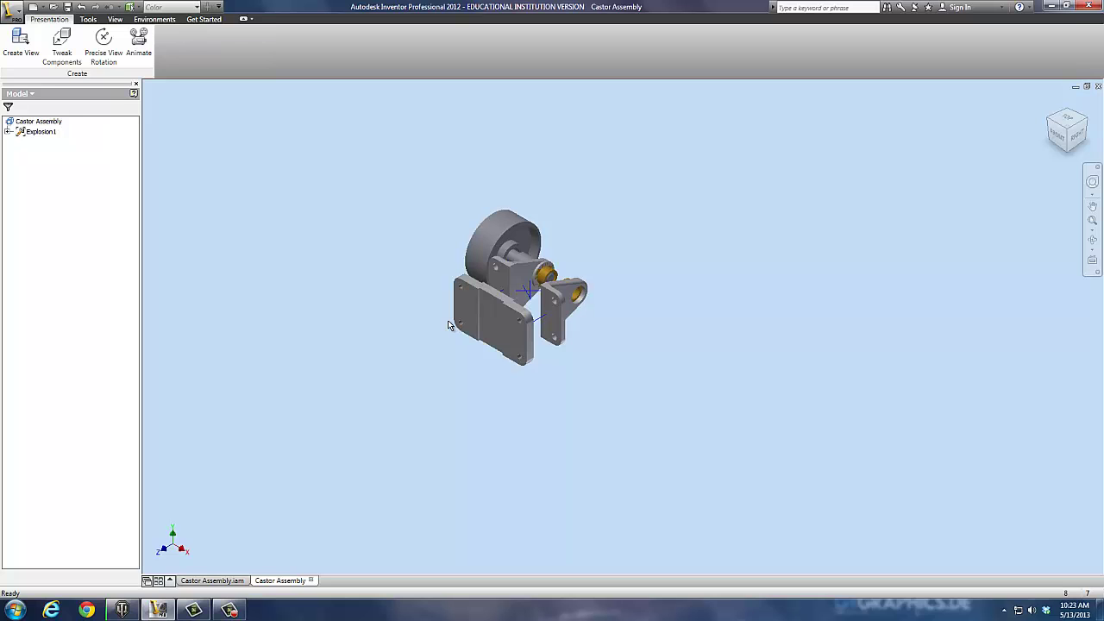
scroll(466, 324, up, 4)
scroll(488, 330, down, 2)
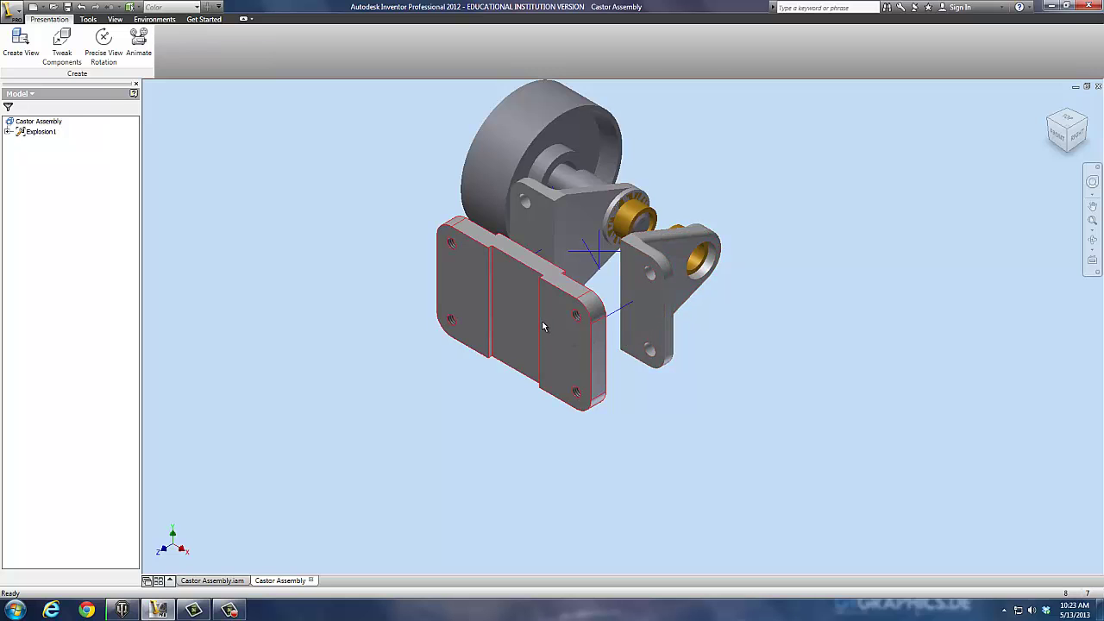
Orbit the exploded castor through front, bottom and left-bottom views, ending at corner isometric.
click(1070, 131)
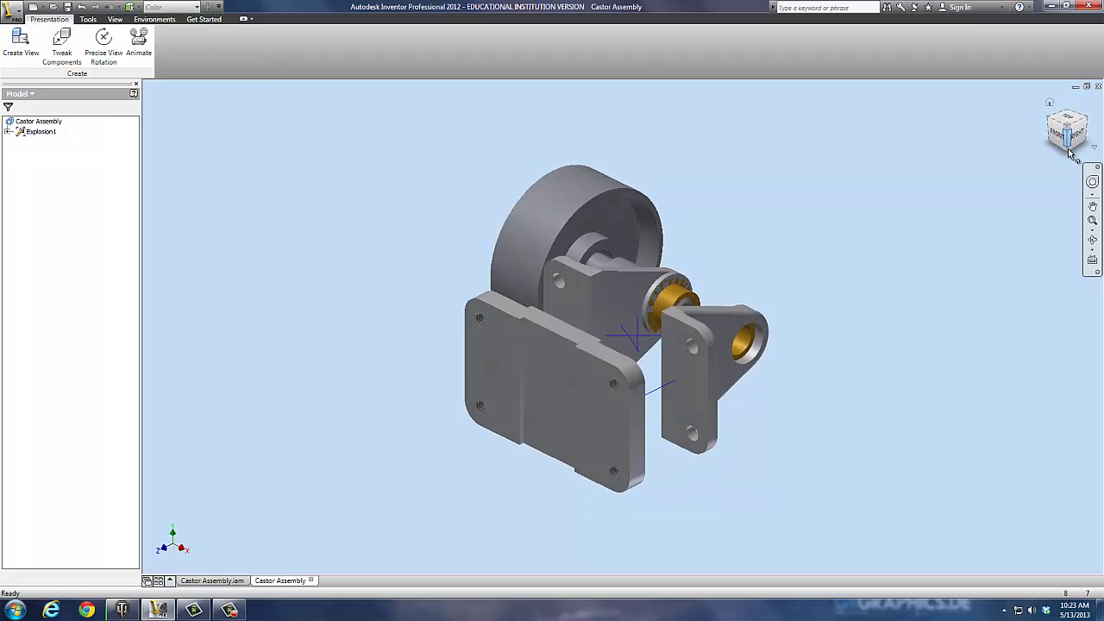
click(1070, 153)
click(1070, 148)
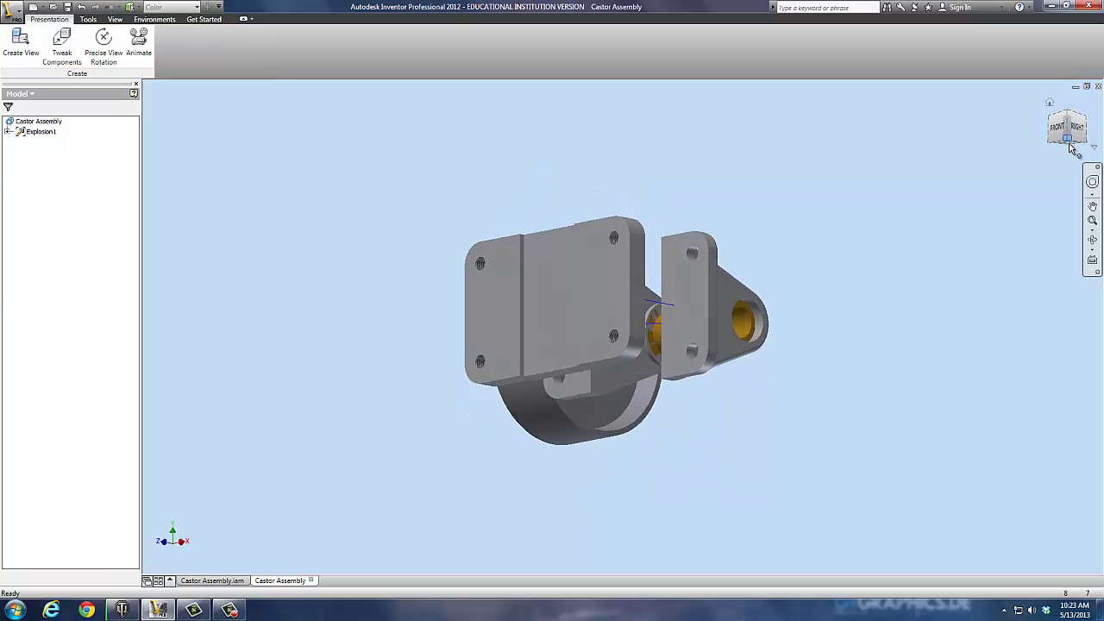
click(1068, 143)
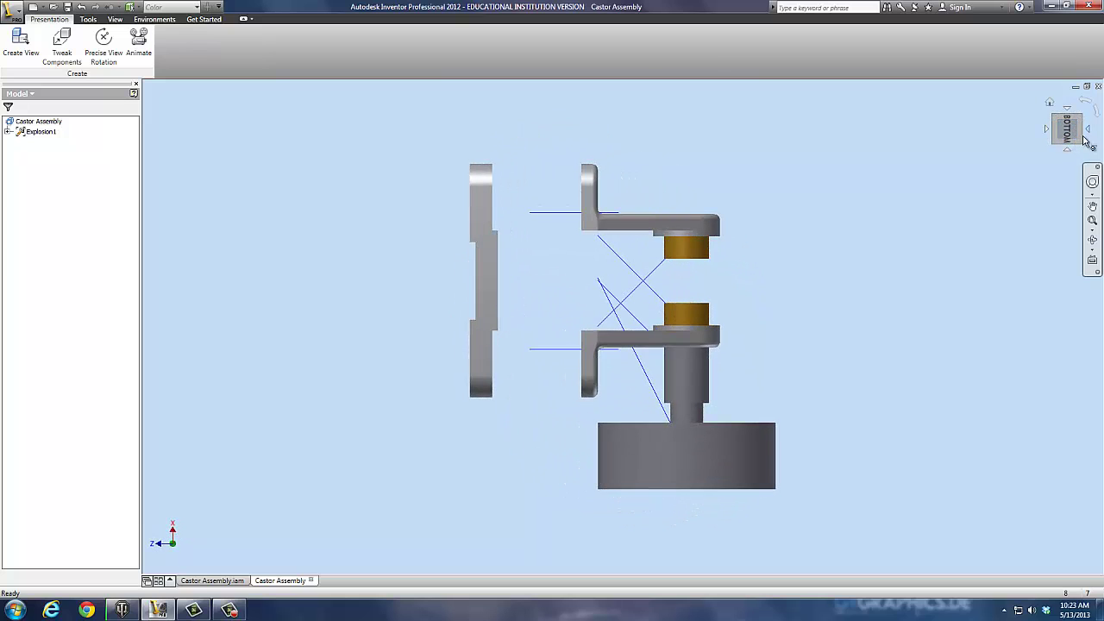
click(1067, 136)
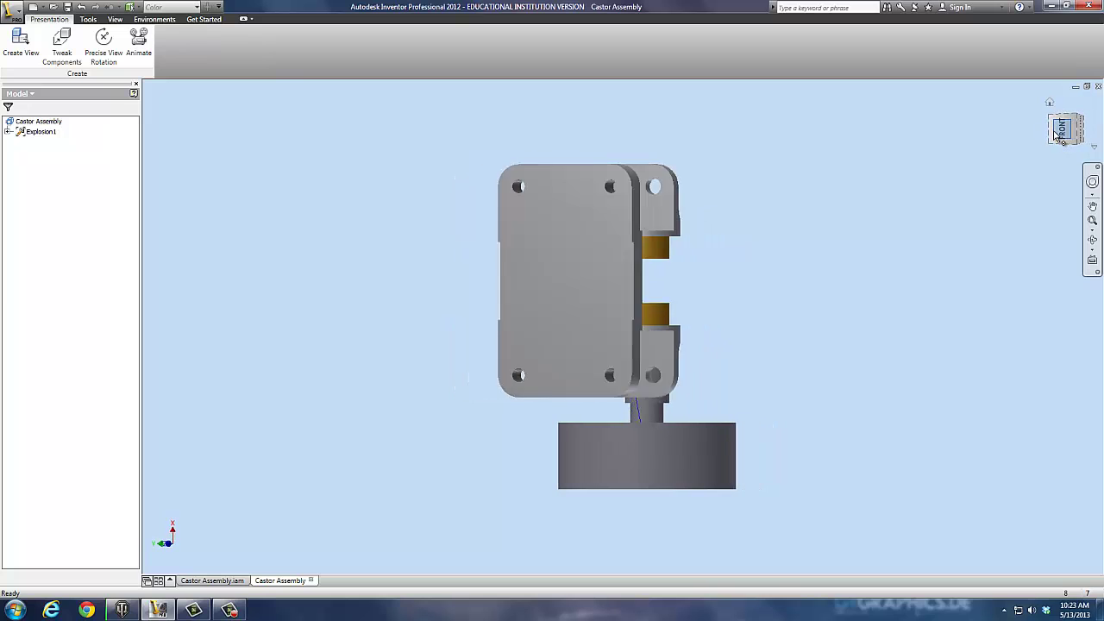
click(1068, 145)
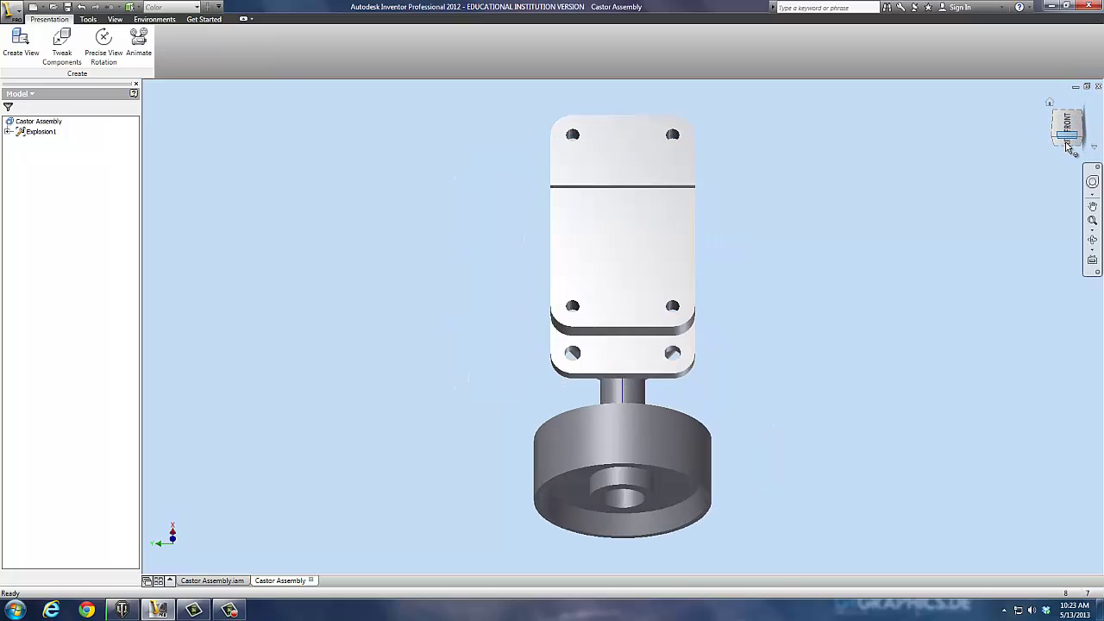
click(1076, 145)
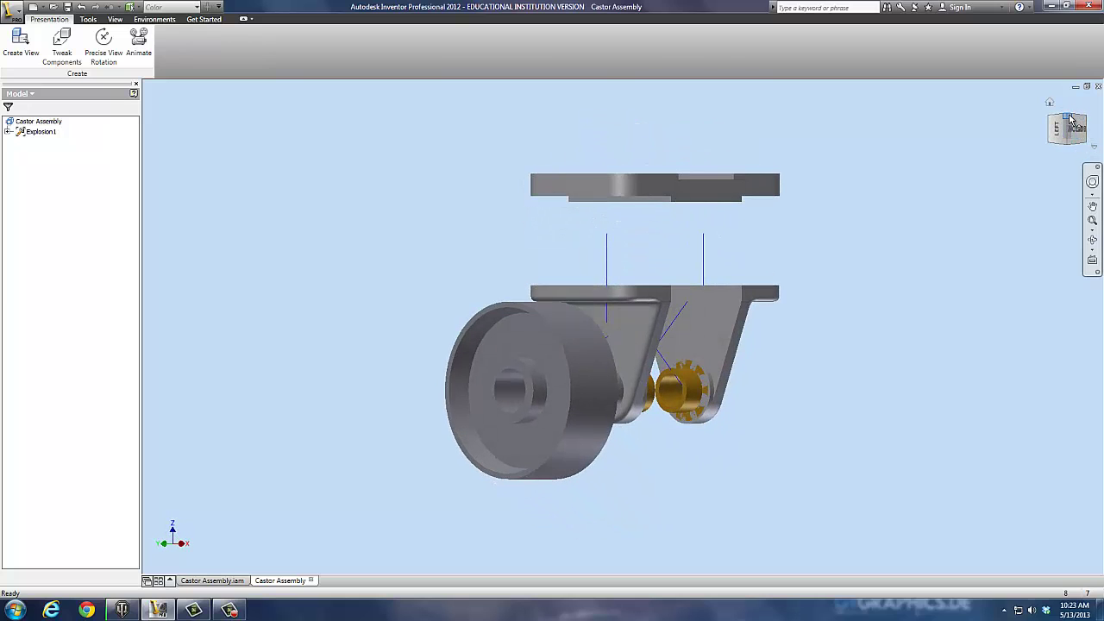
click(1082, 143)
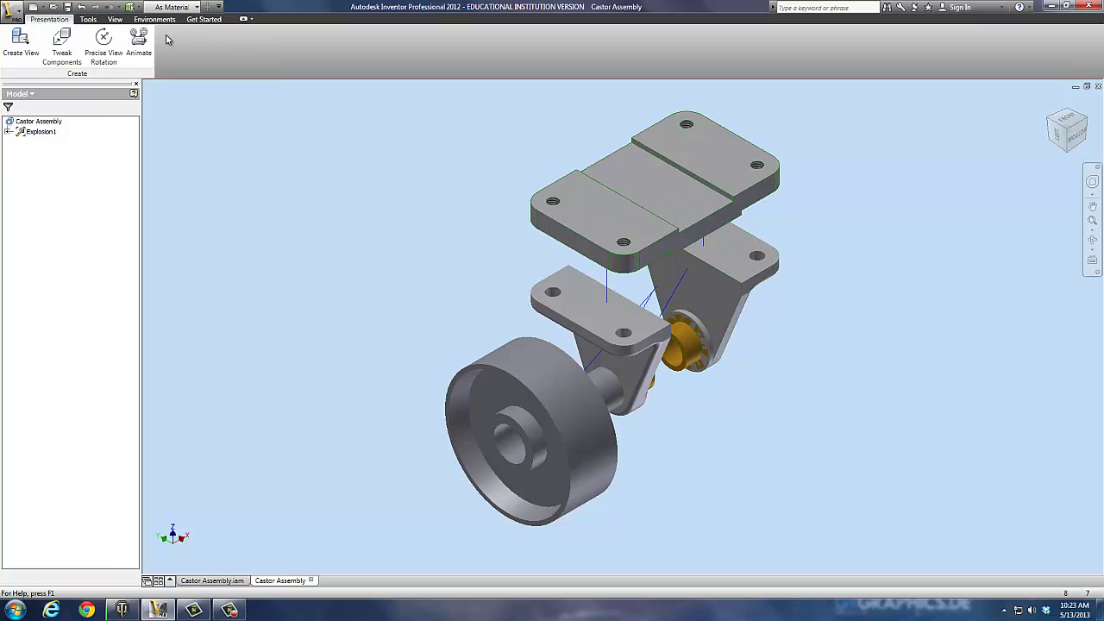
Tweak the right support bracket out along Z from under the plate, leaving a trail.
click(61, 39)
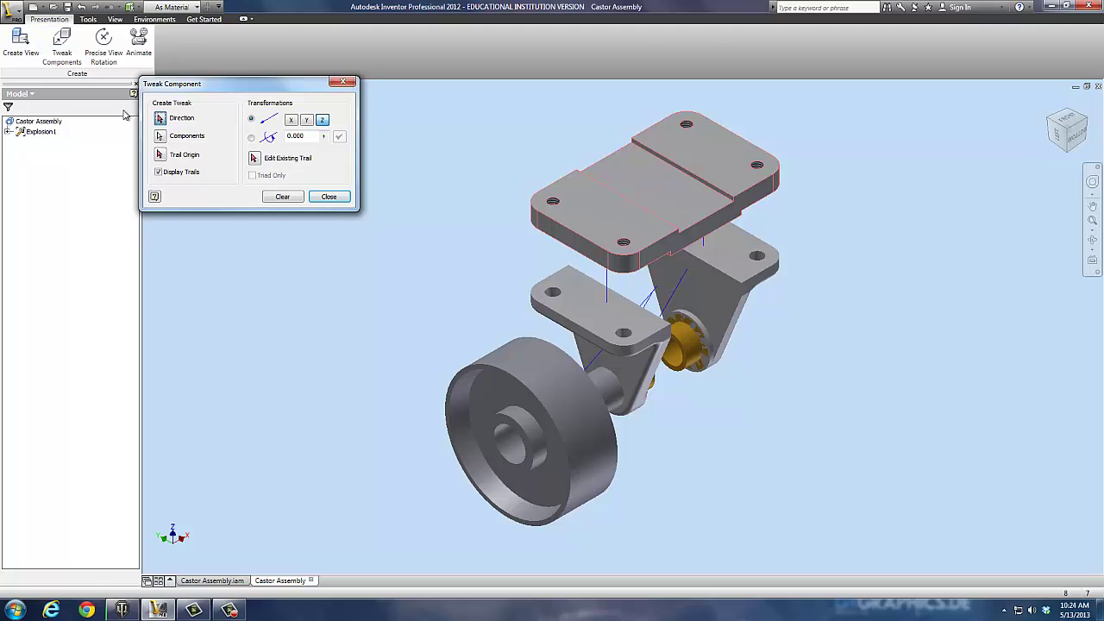
click(731, 294)
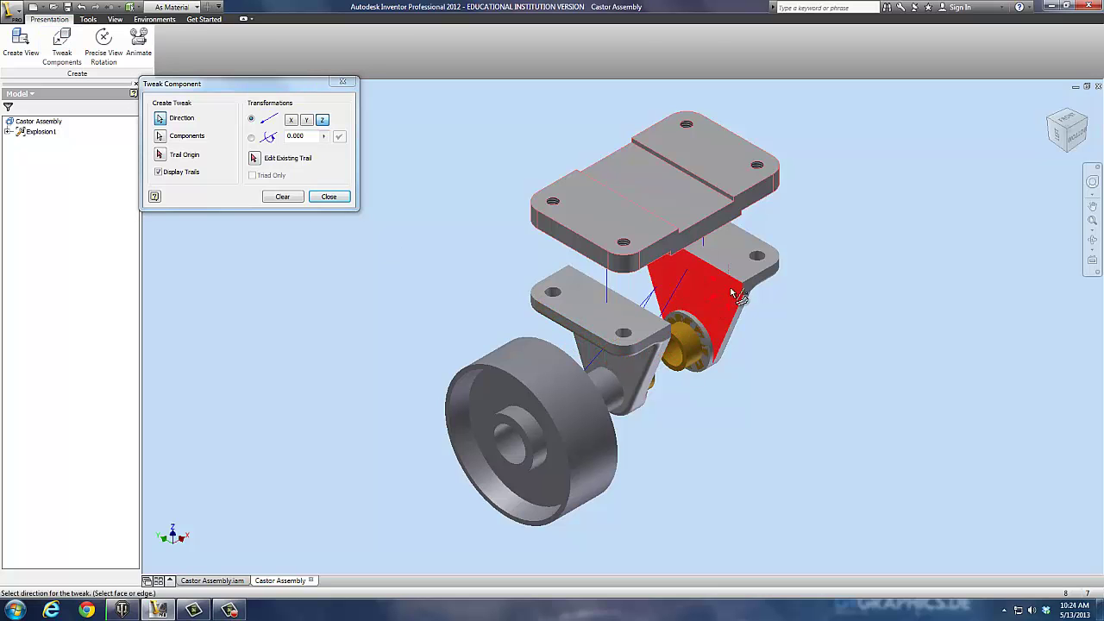
drag(731, 294, 729, 295)
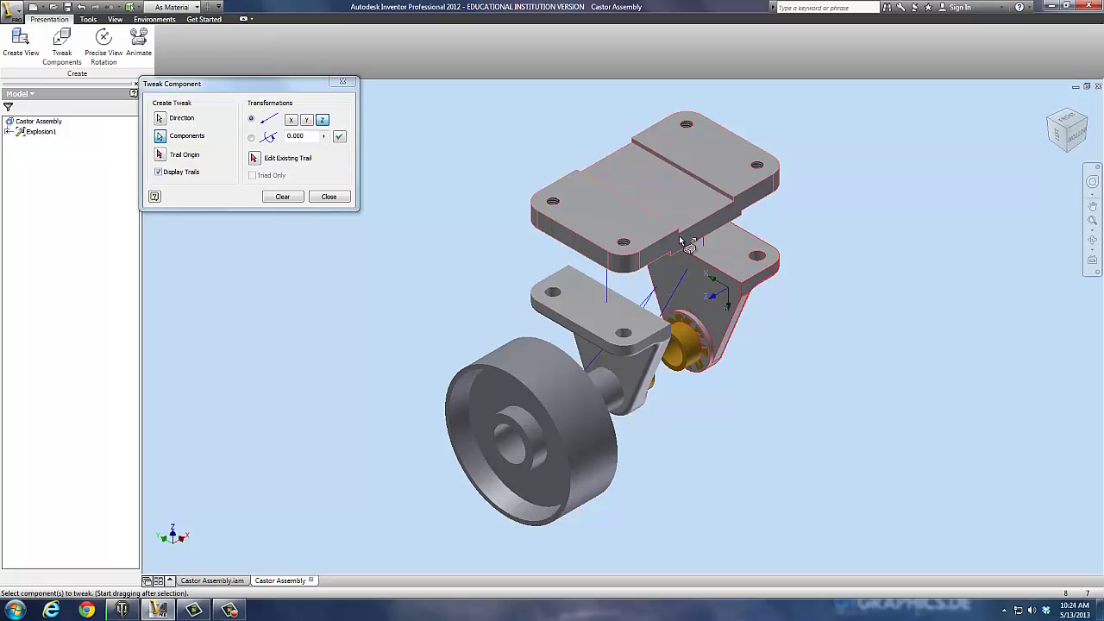
click(298, 197)
click(732, 290)
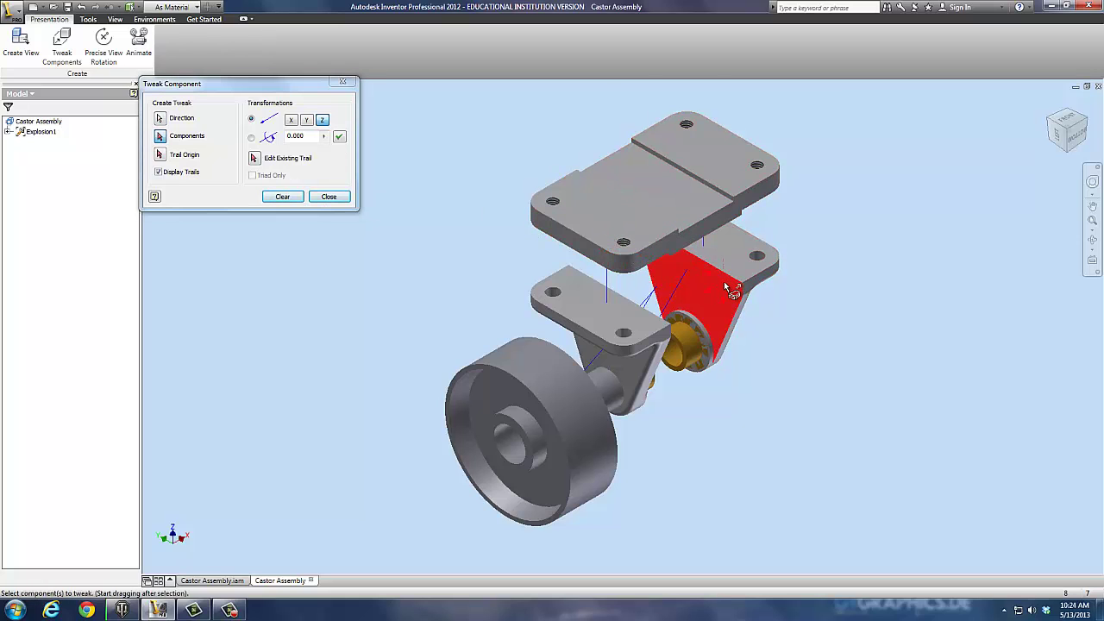
drag(713, 288, 854, 233)
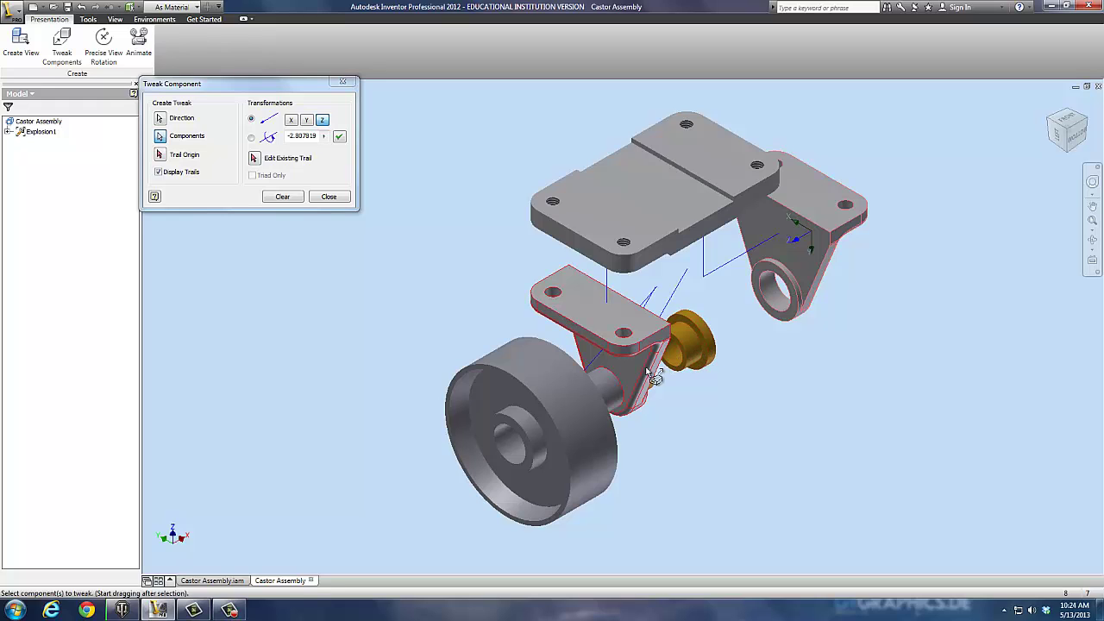
click(282, 197)
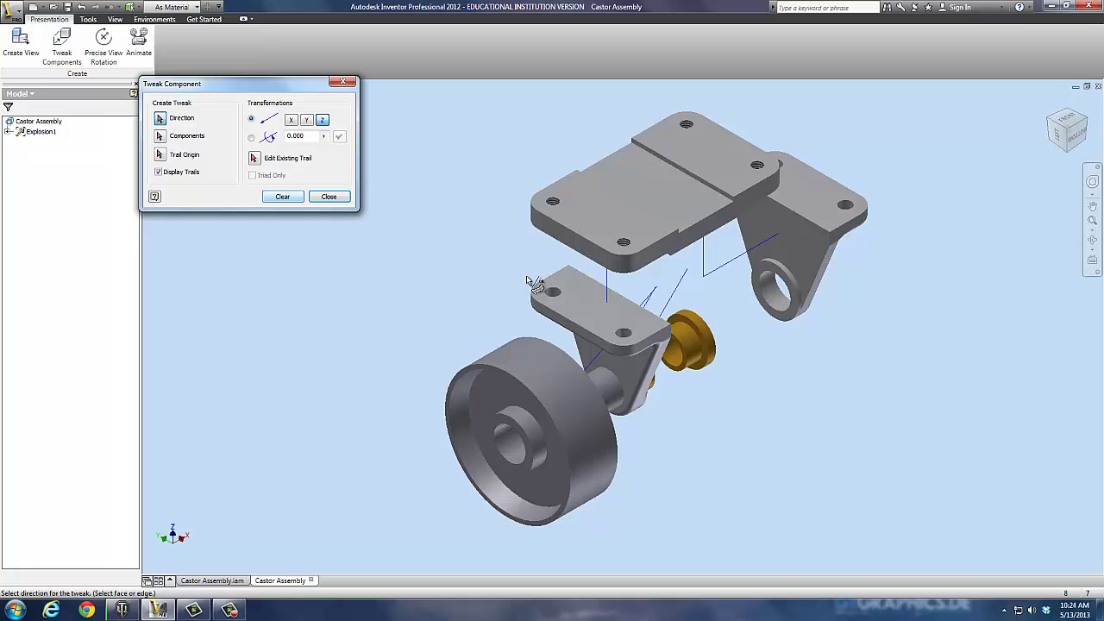
Try nudging the lower bracket downward and along X, then discard that tweak.
click(635, 348)
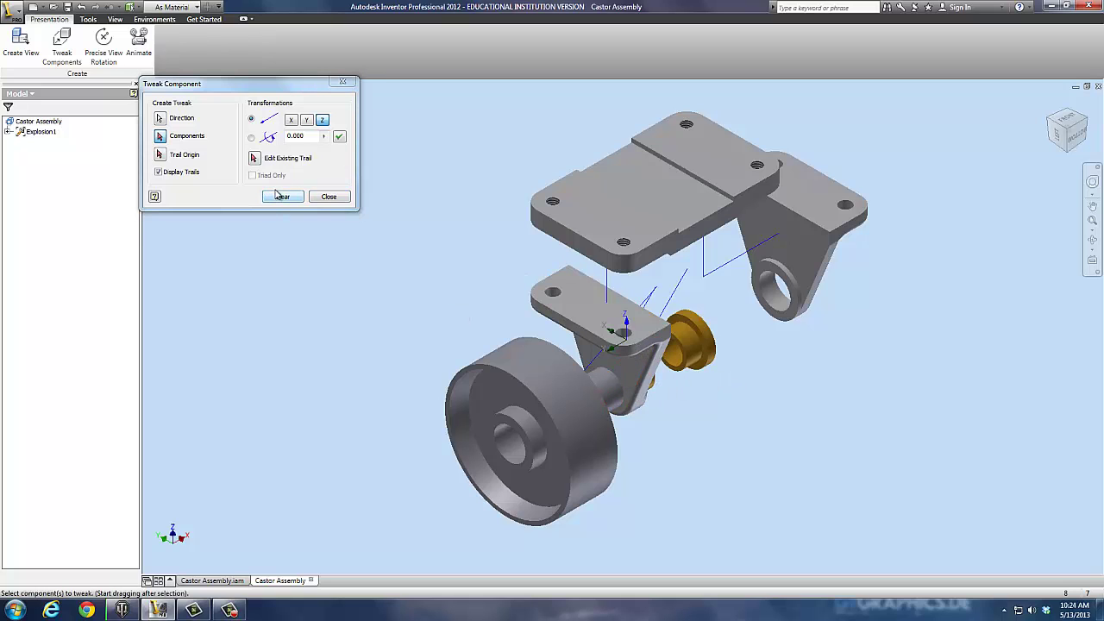
drag(604, 316, 559, 319)
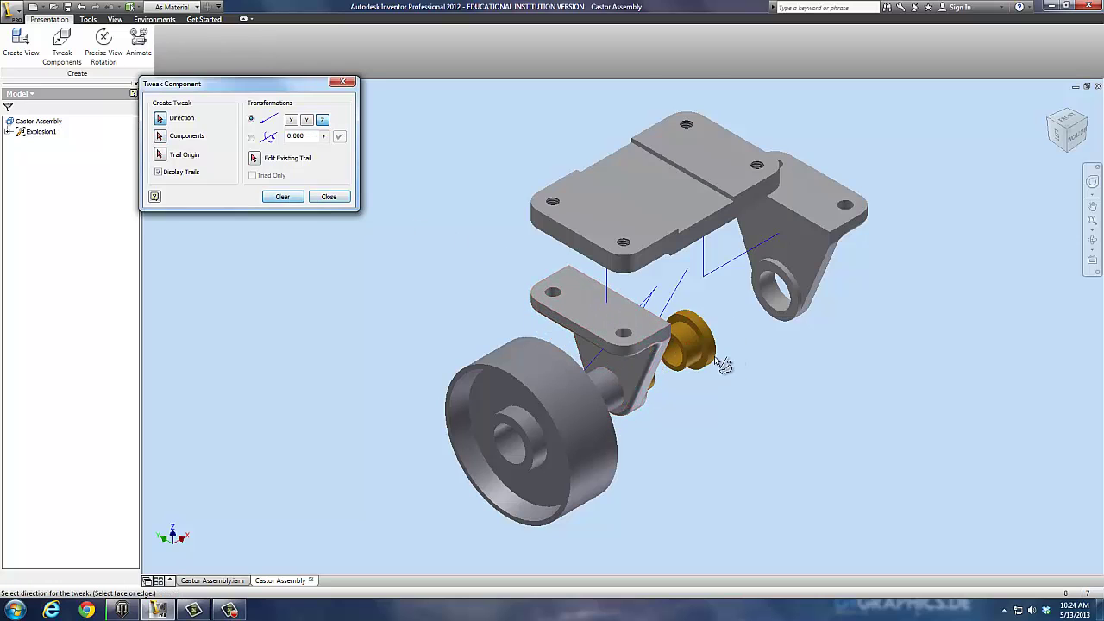
click(640, 373)
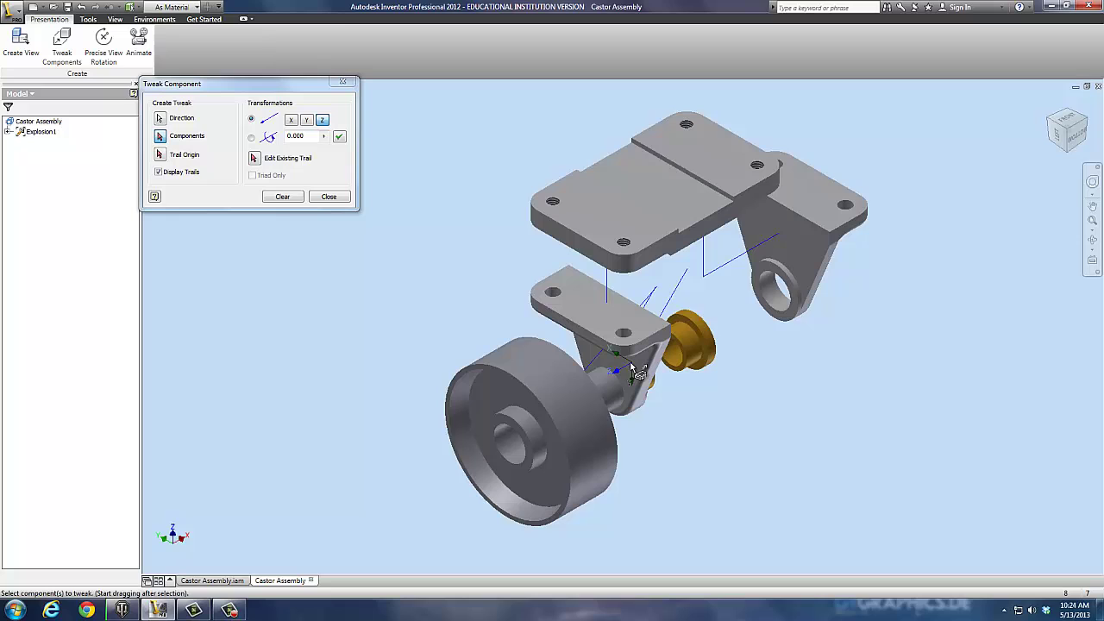
drag(638, 373, 608, 384)
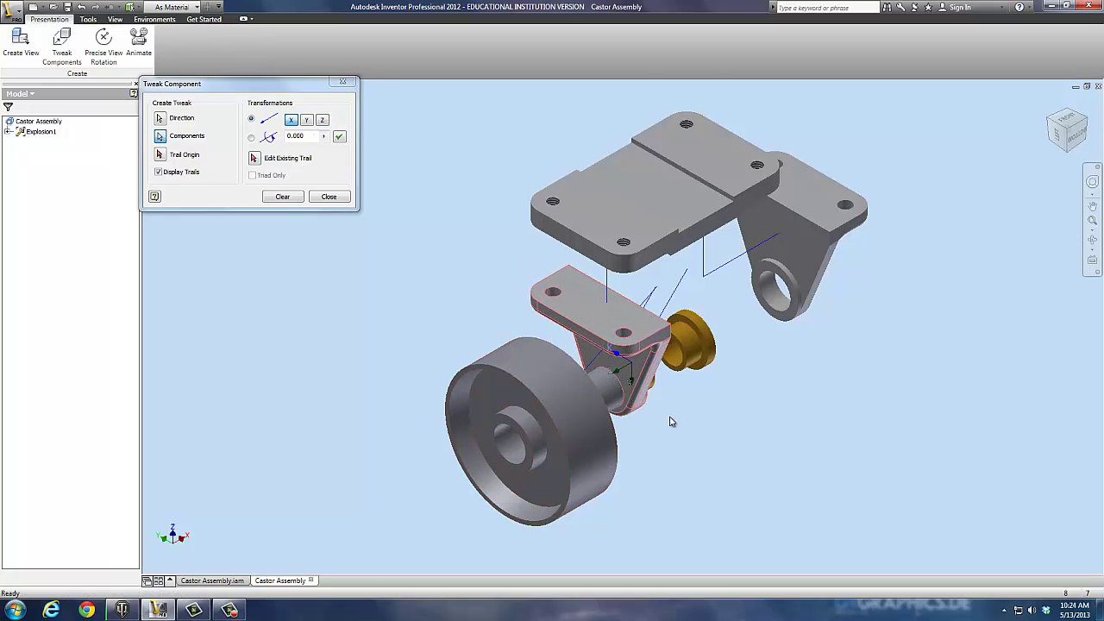
click(291, 201)
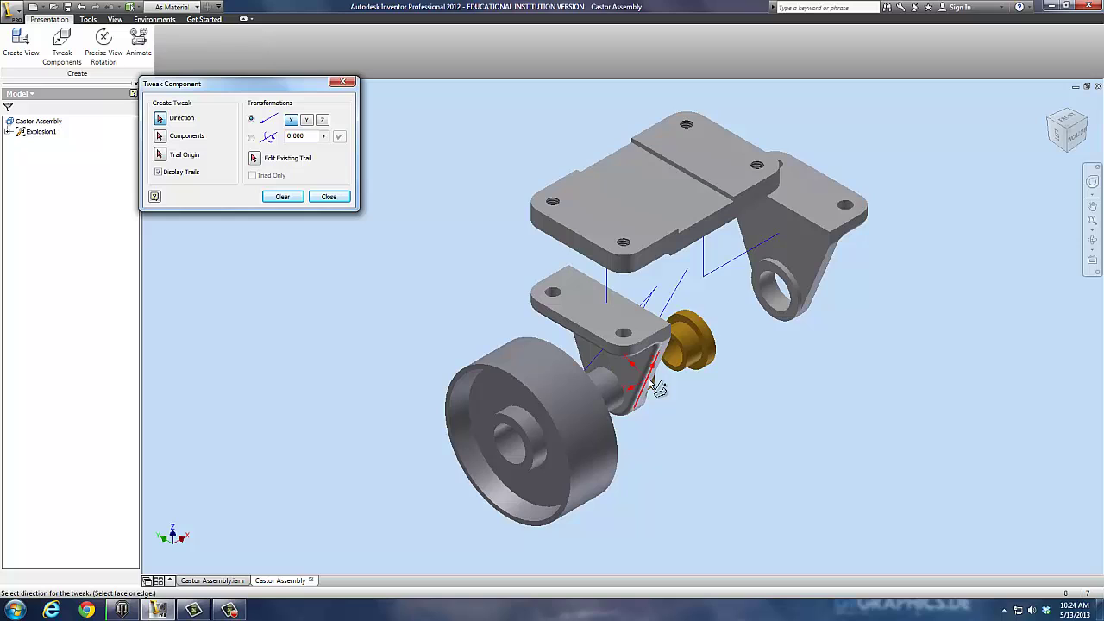
Drag the left bracket along Y to the lower left, away from the wheel.
click(655, 387)
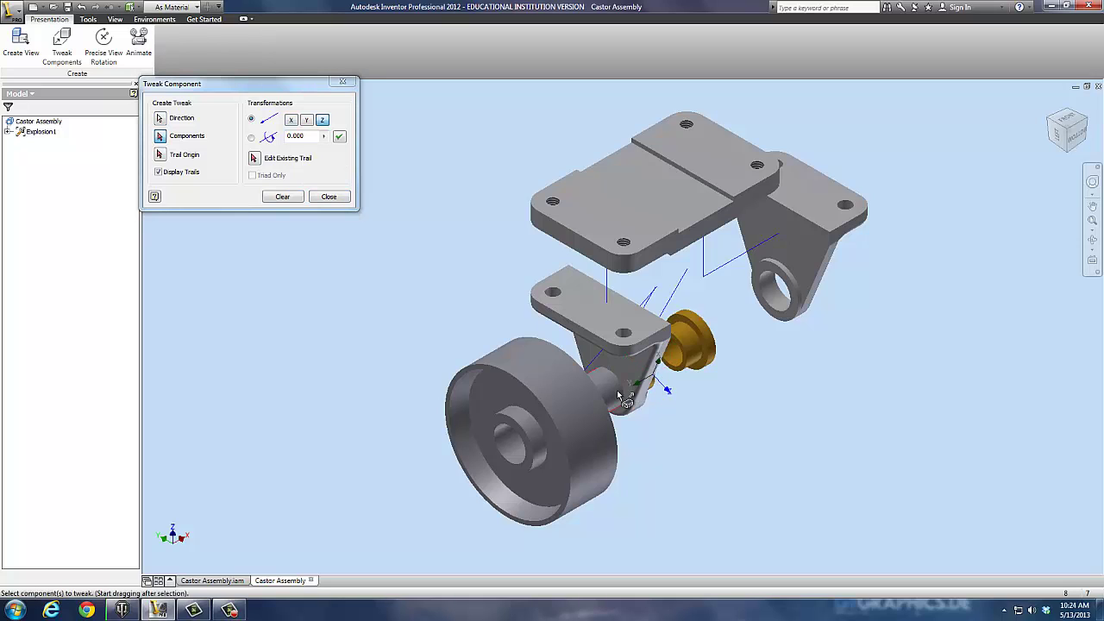
click(661, 382)
drag(661, 382, 409, 486)
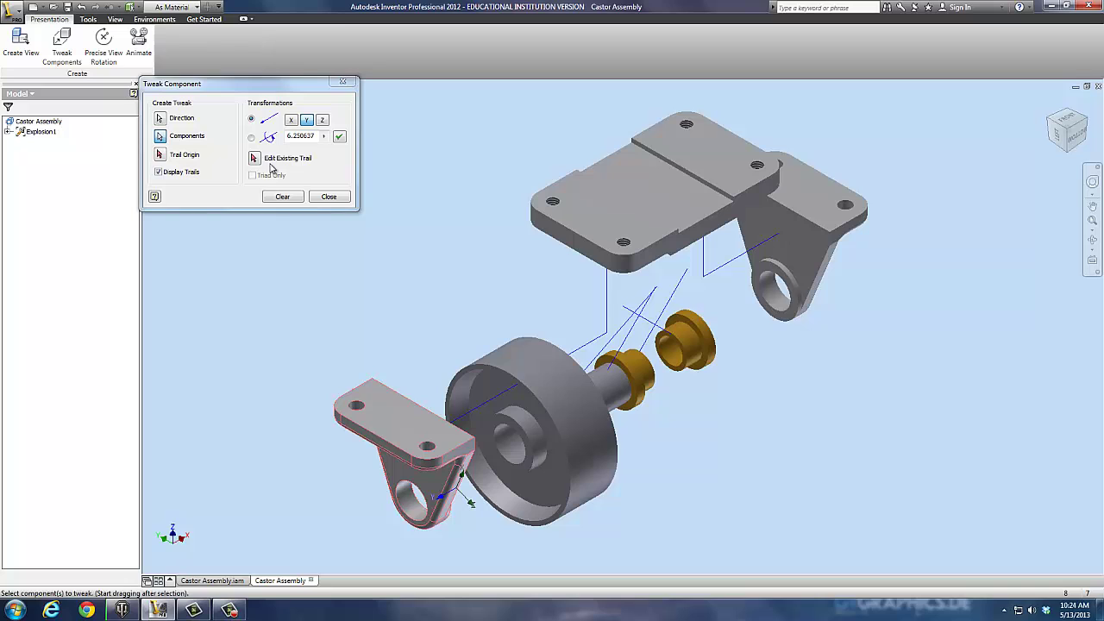
click(281, 197)
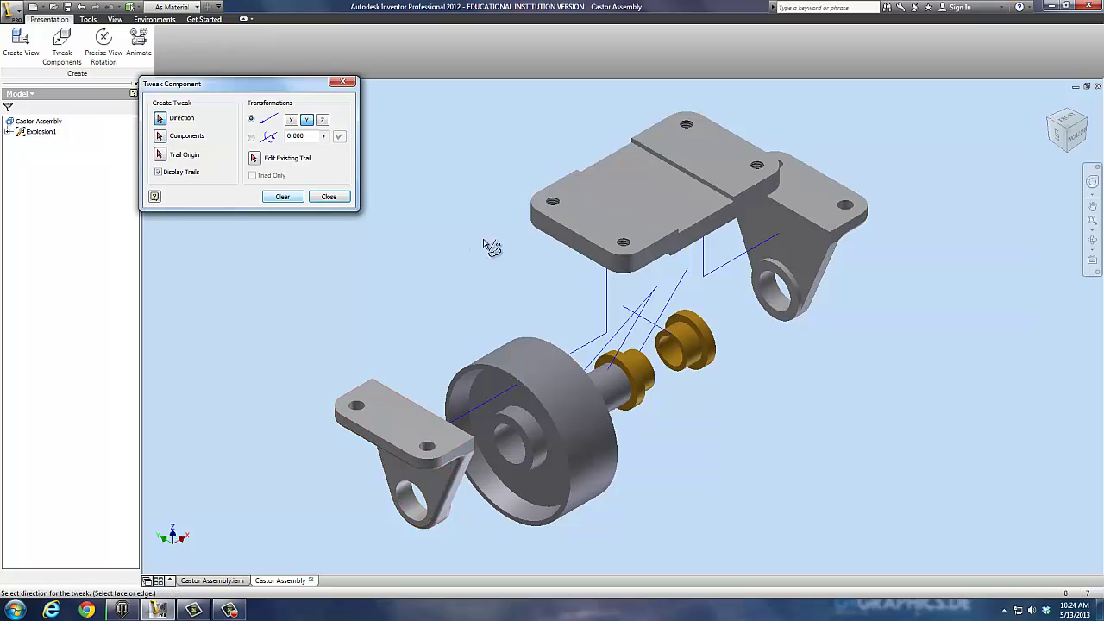
Slide the left bushing along the axle toward the right support.
click(642, 379)
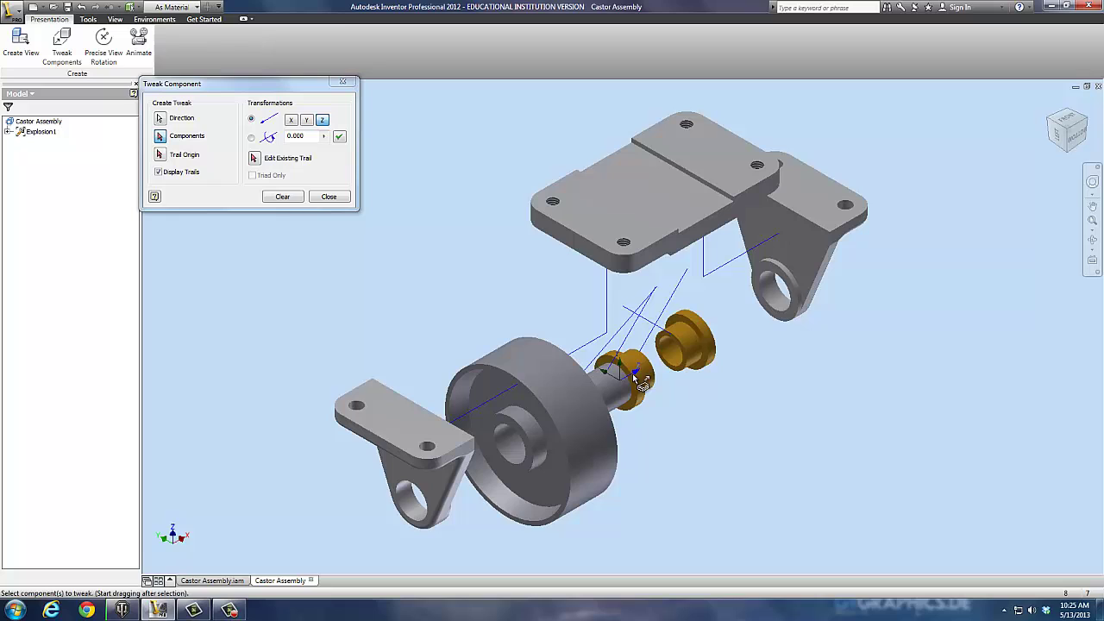
drag(643, 380, 812, 296)
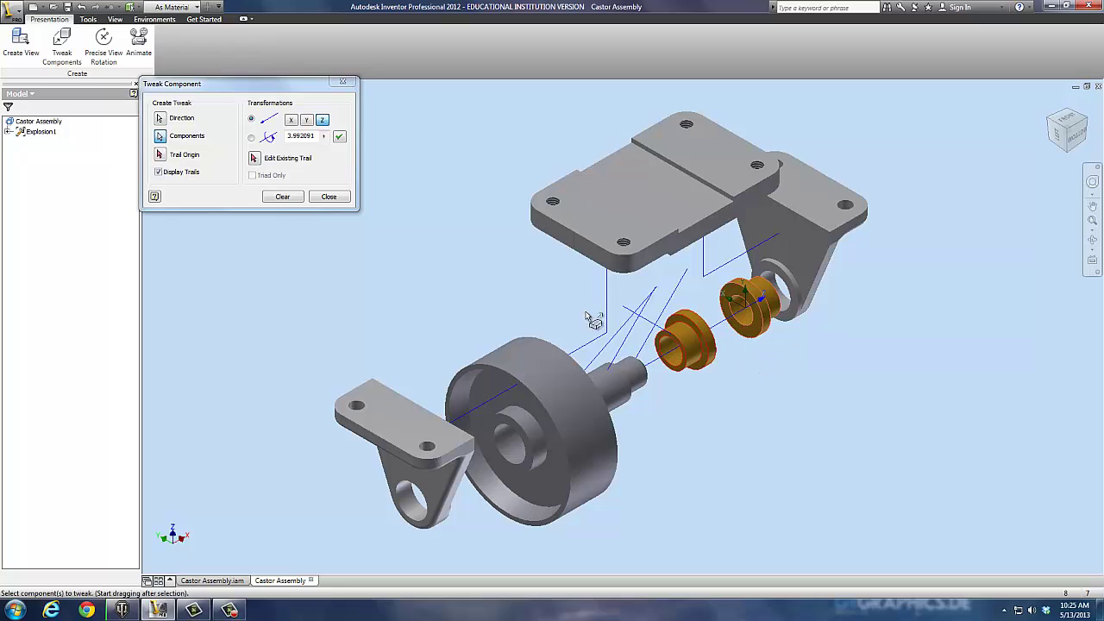
click(282, 197)
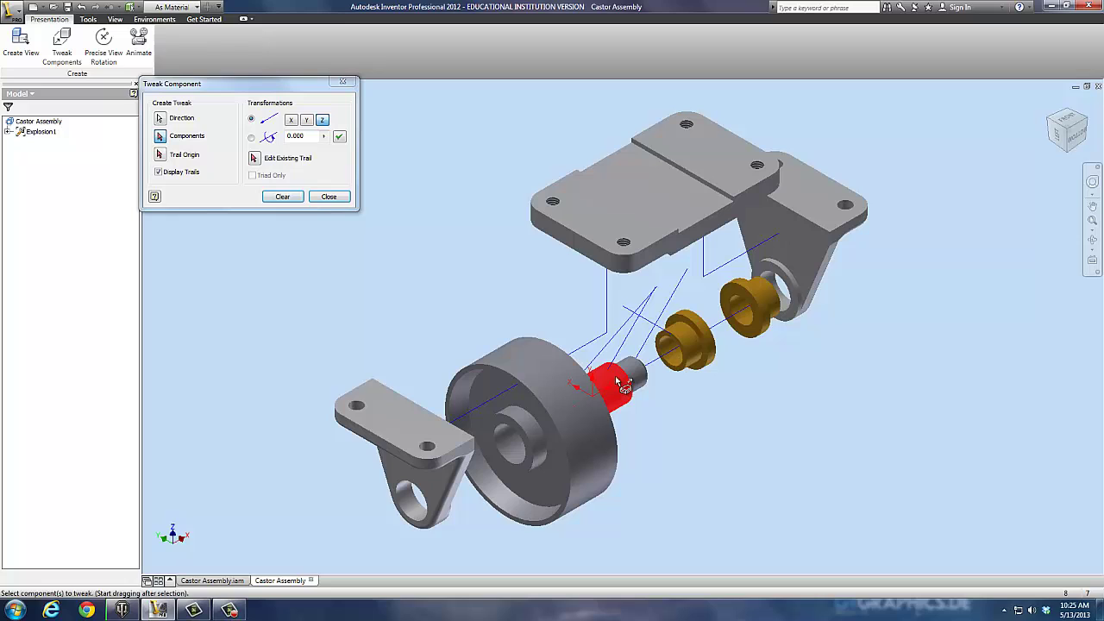
Shift the axle along its axis, then move the other bushing into the wheel hub.
drag(617, 376, 652, 360)
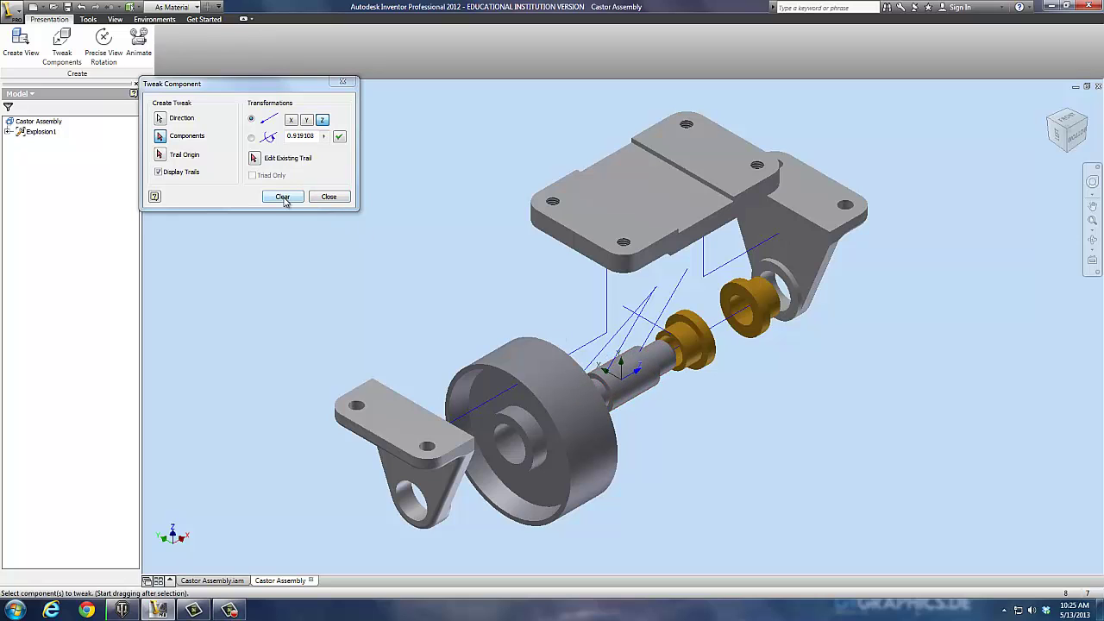
click(283, 197)
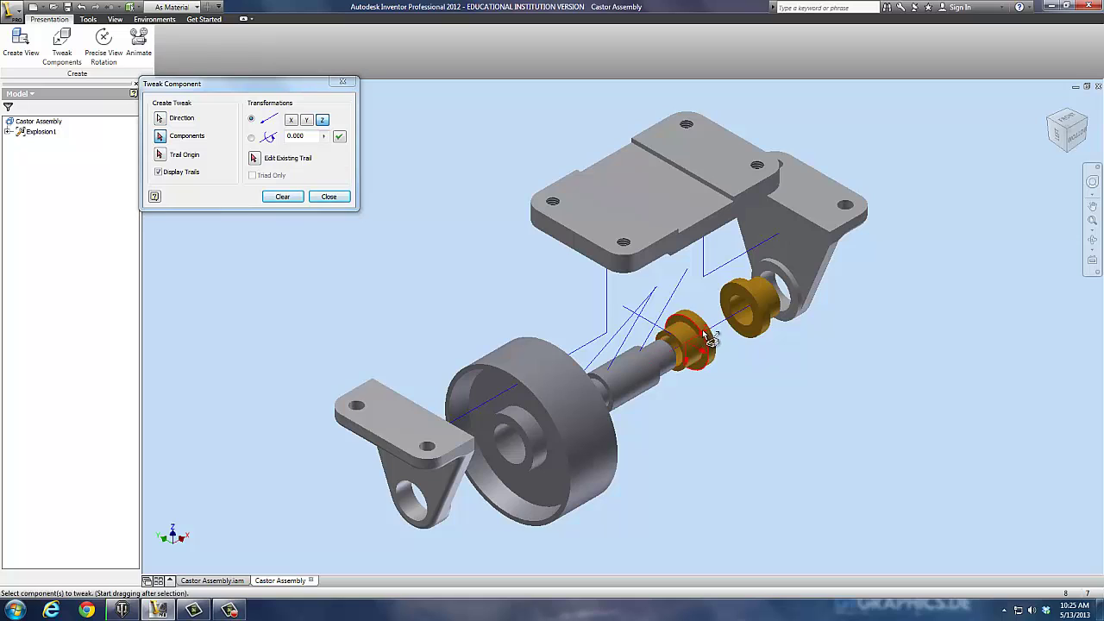
drag(709, 339, 474, 438)
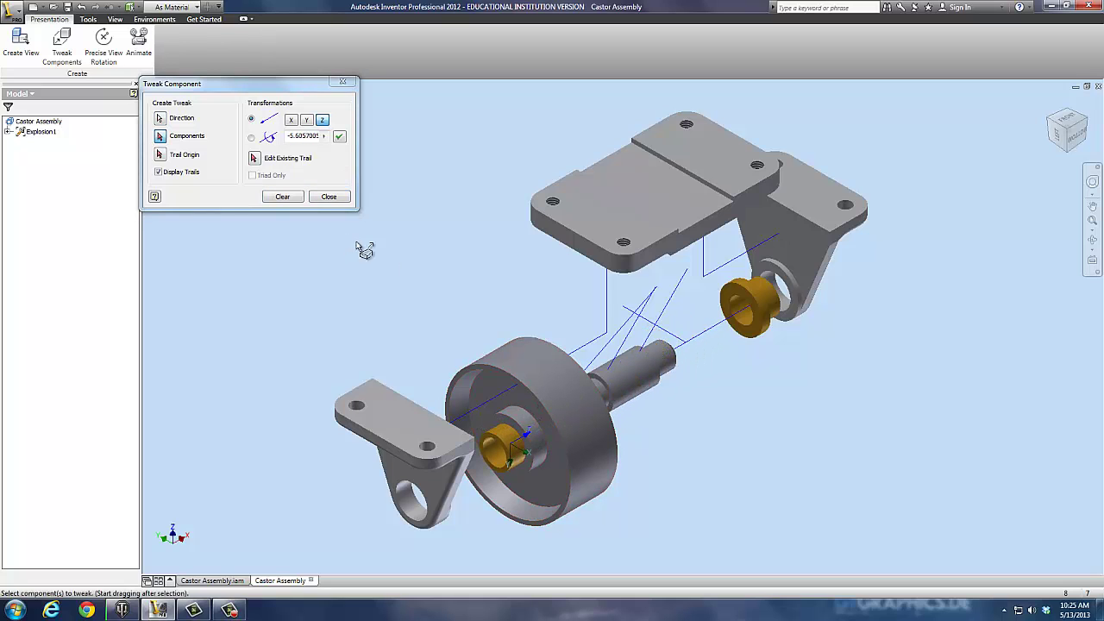
click(290, 199)
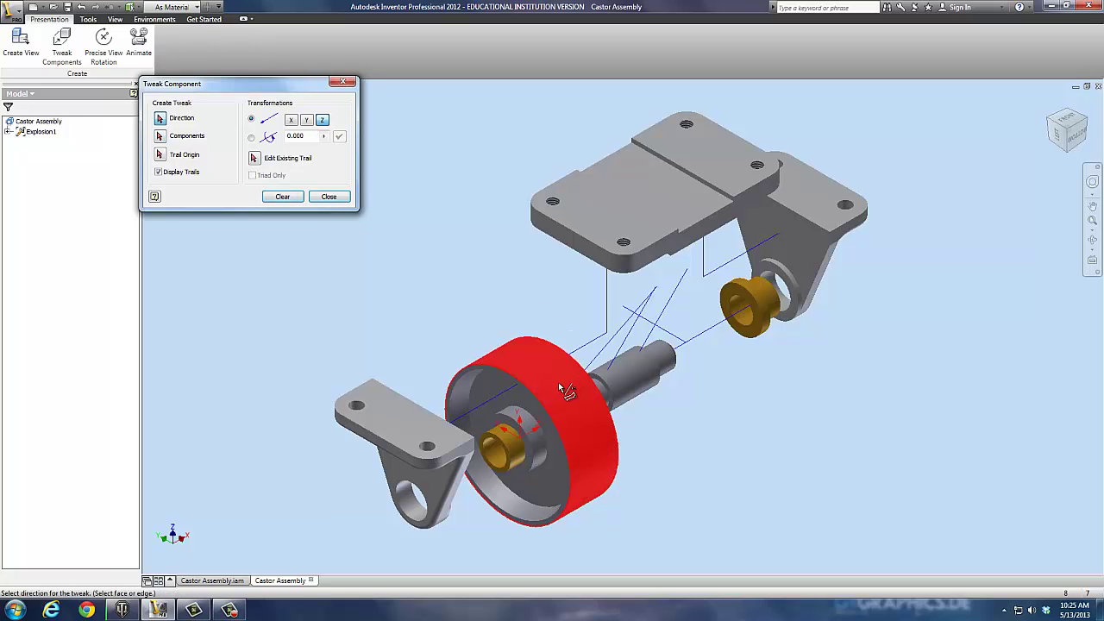
Move the wheel along Z toward the right support and slide the left bushing toward it.
drag(562, 391, 782, 316)
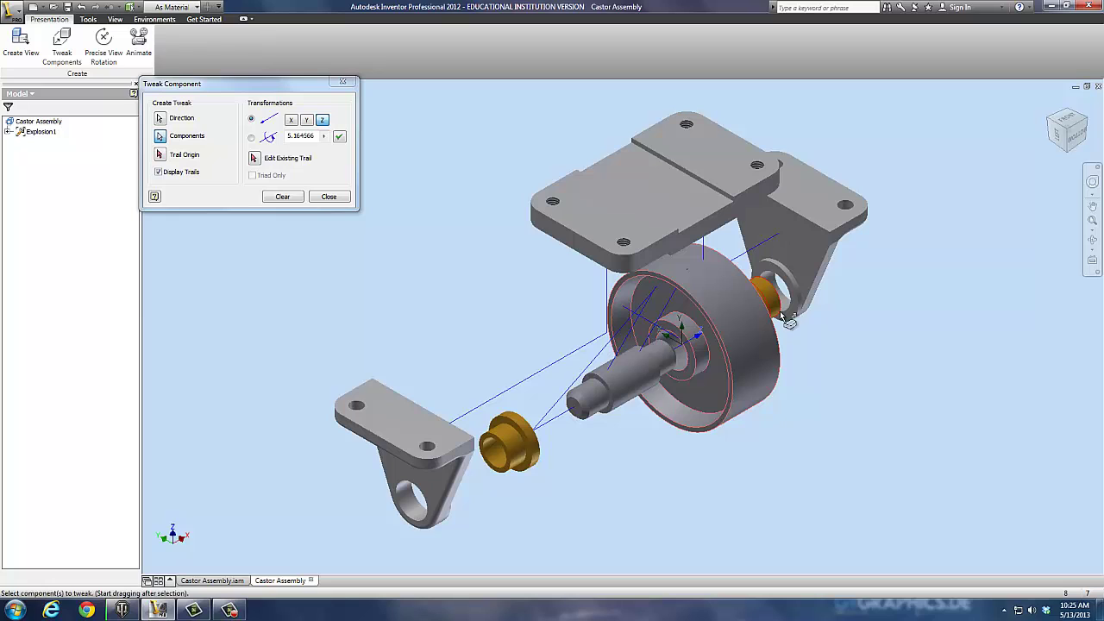
click(295, 202)
drag(514, 438, 543, 421)
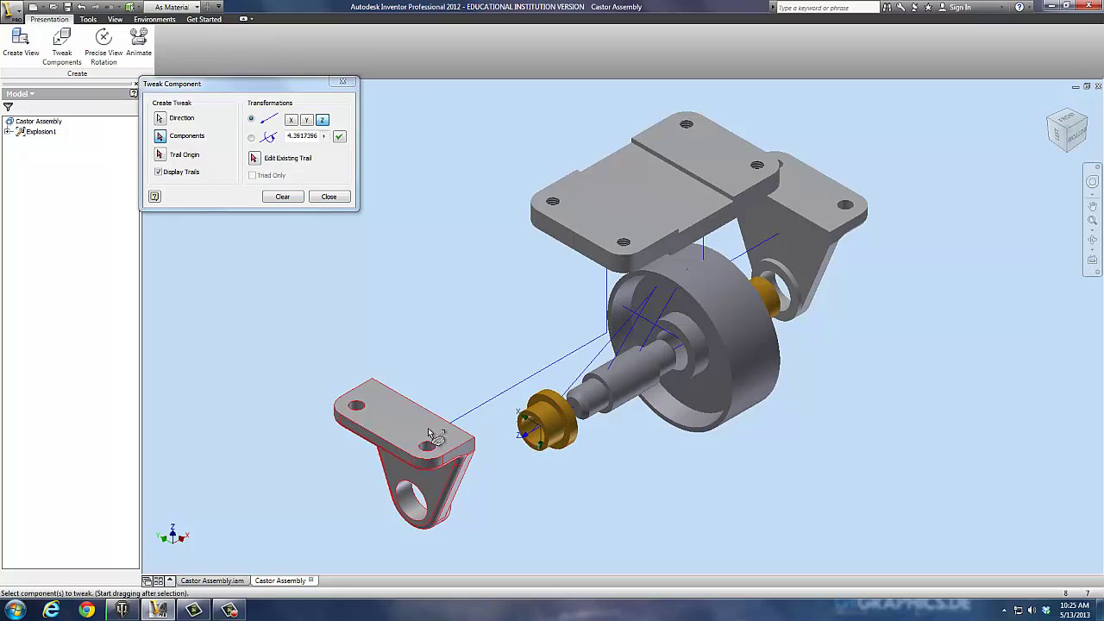
click(283, 201)
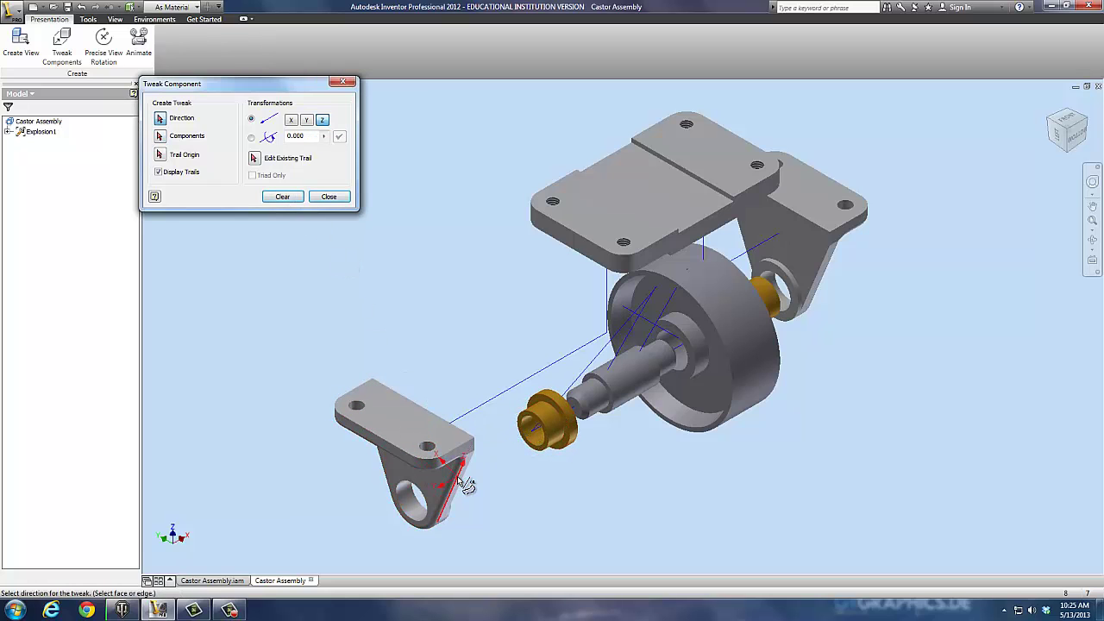
Shift the left bracket slightly along the X axis using its edge as direction.
click(467, 481)
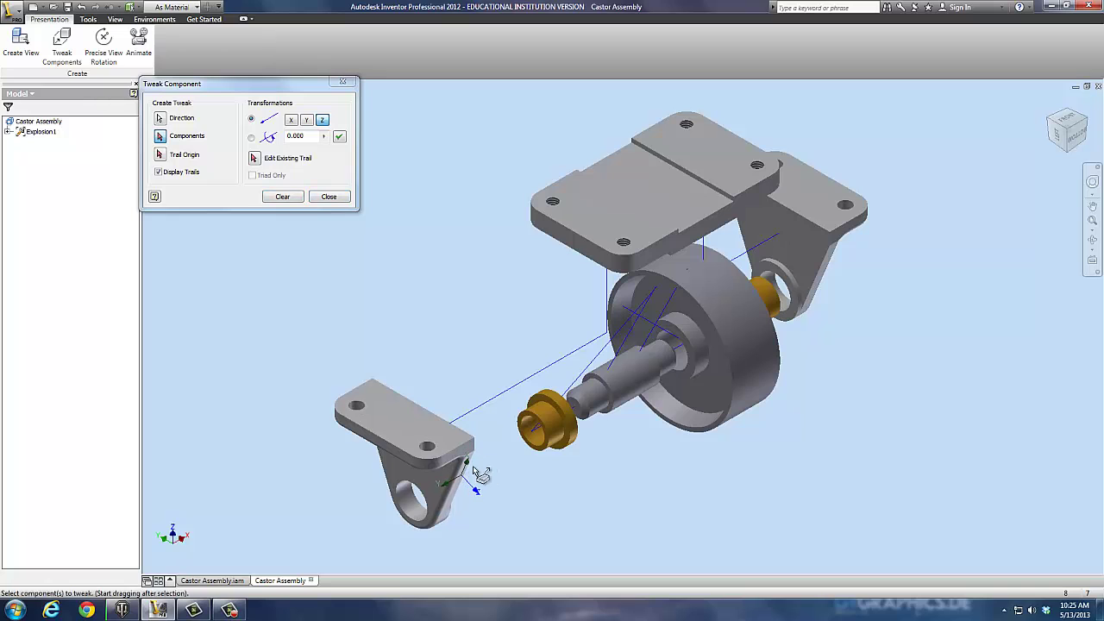
click(465, 457)
drag(465, 457, 500, 449)
Undo the last bracket tweak and restart Tweak Components on the selected left bracket.
click(328, 196)
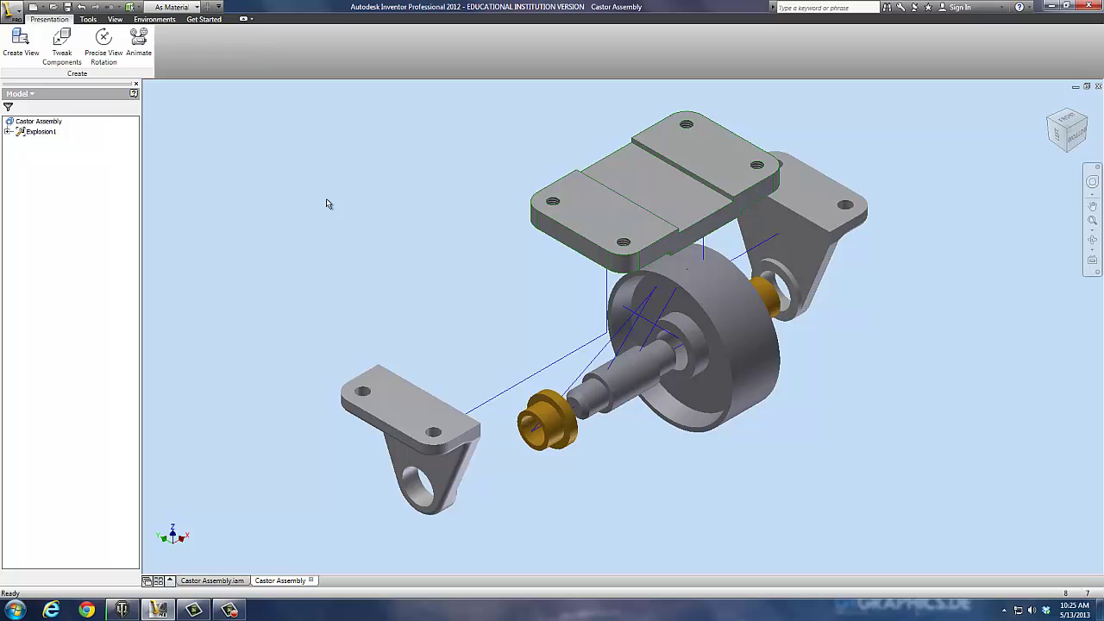
click(62, 43)
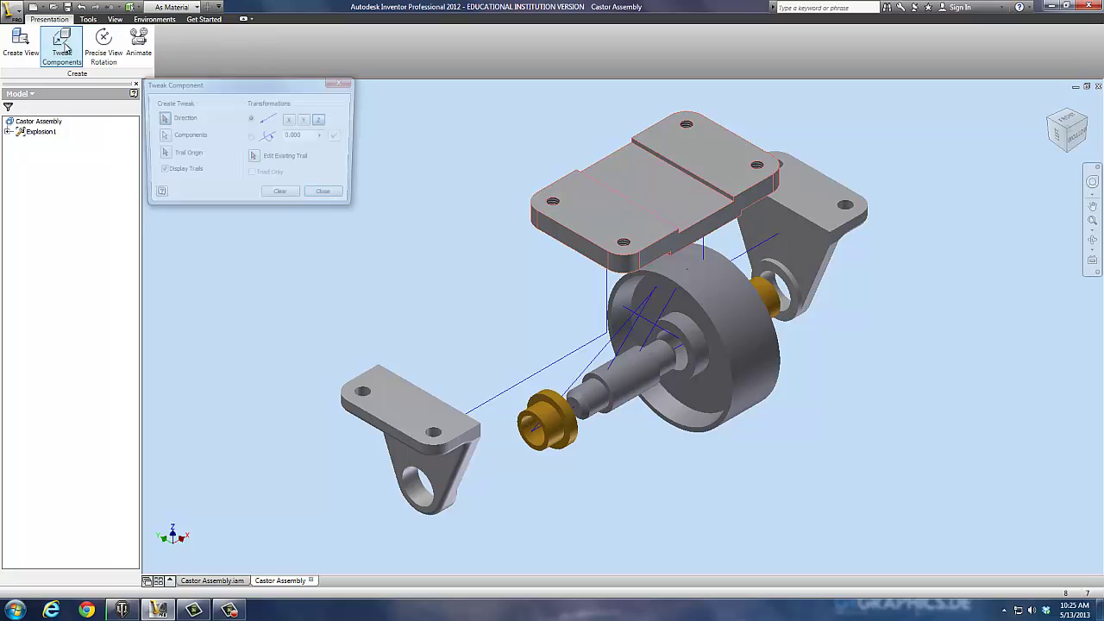
click(81, 8)
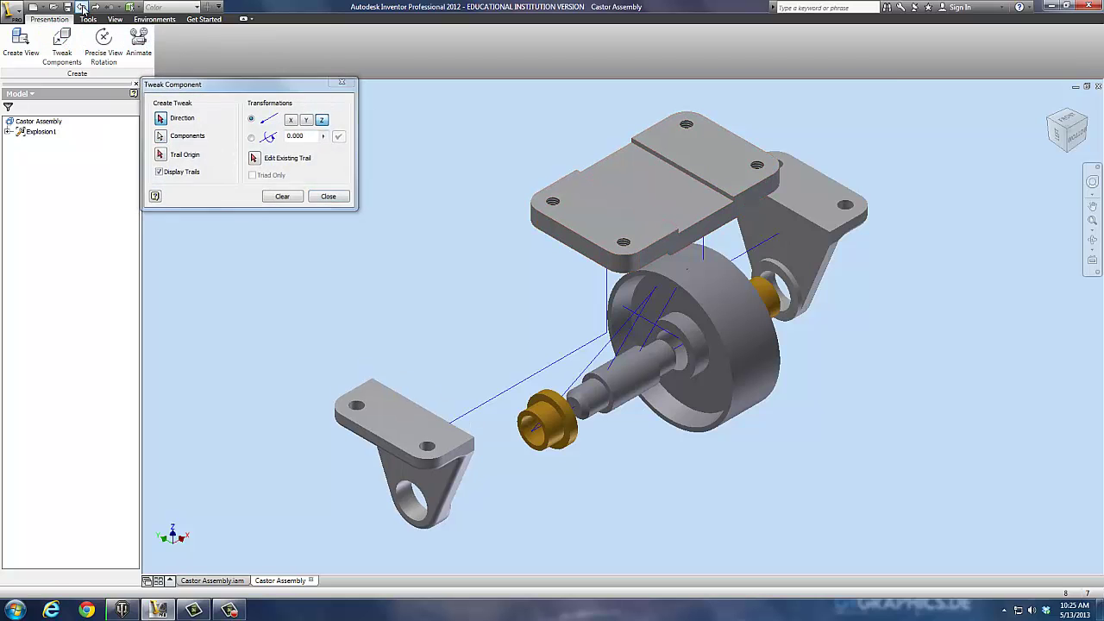
click(448, 483)
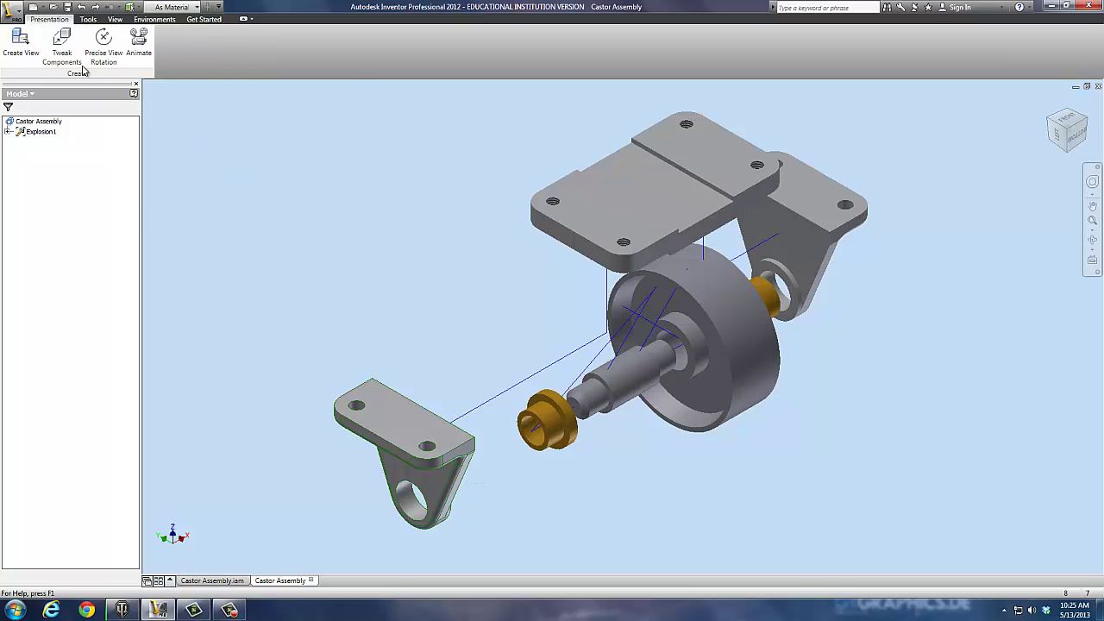
click(61, 43)
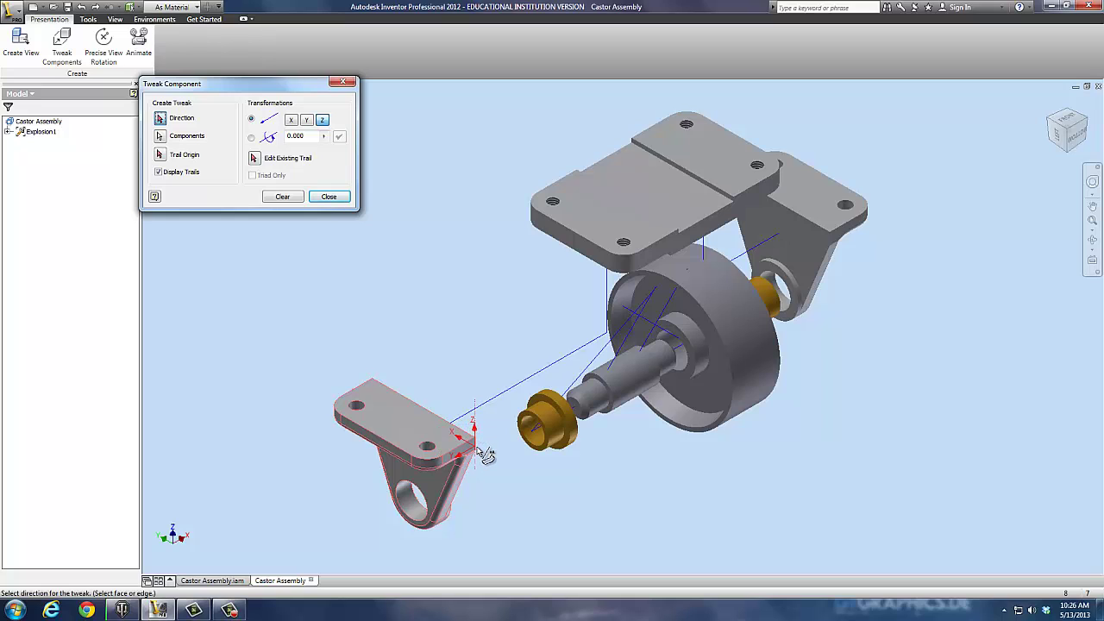
Slide the left support along Y in toward its bushing.
click(488, 456)
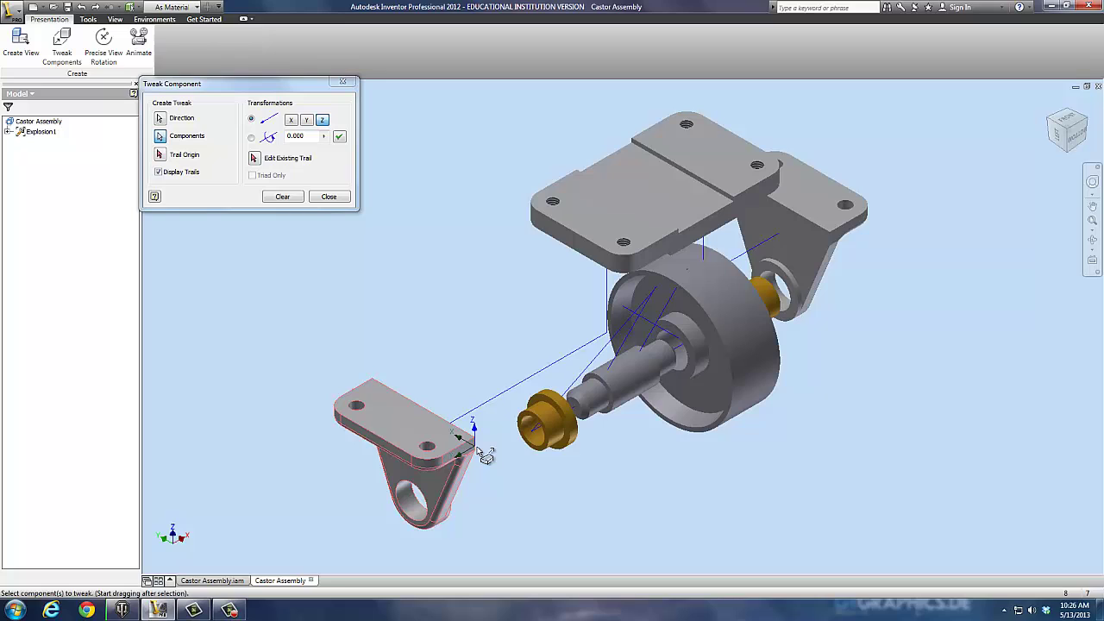
click(308, 121)
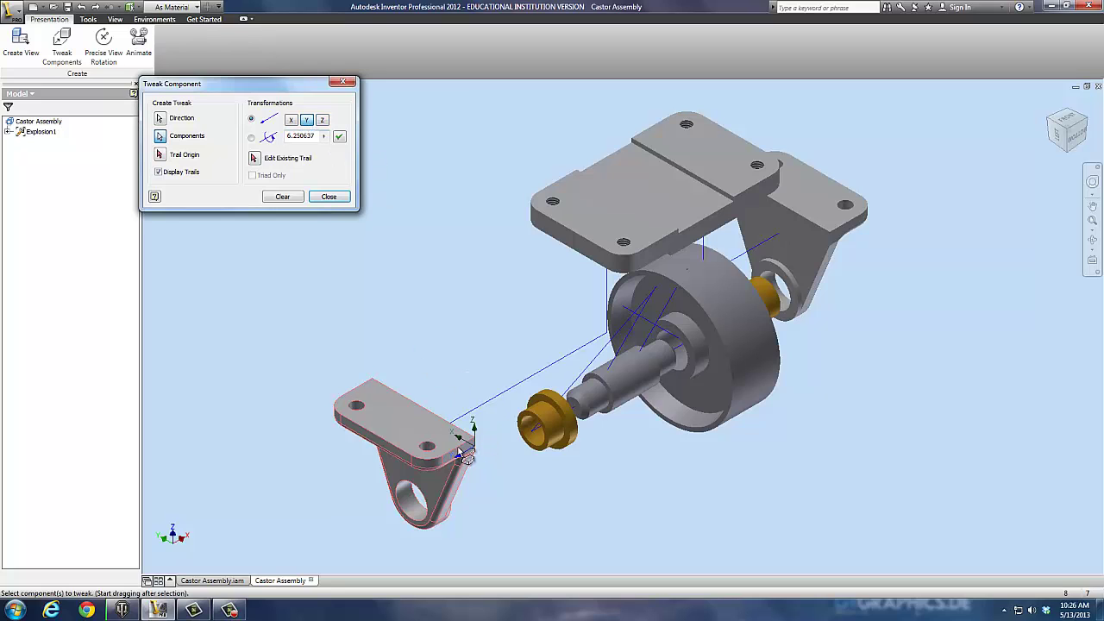
drag(476, 450, 545, 411)
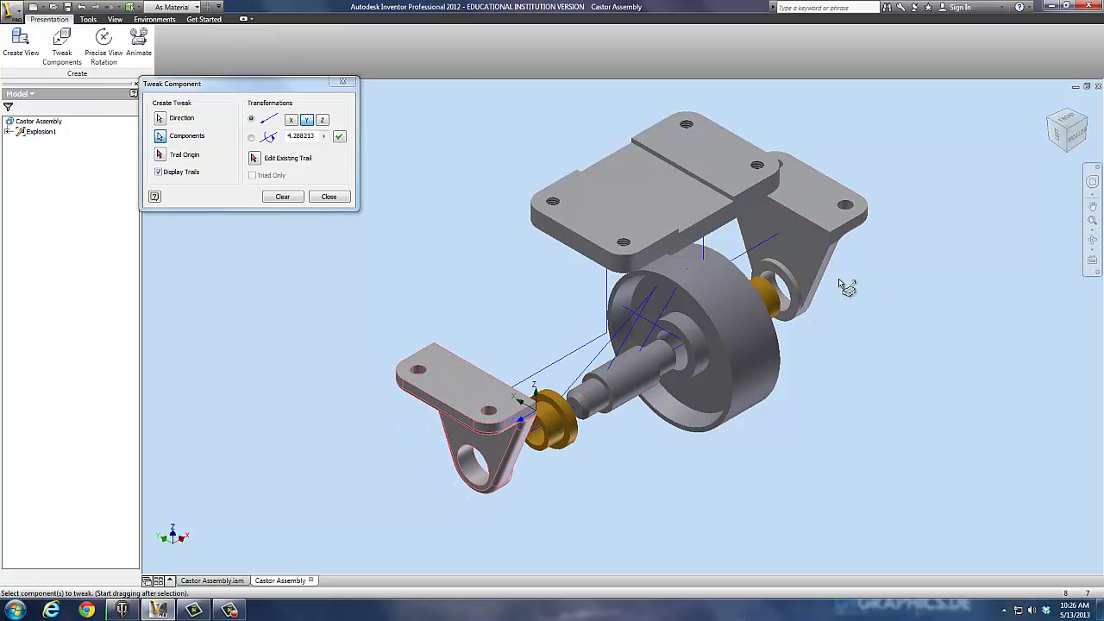
click(282, 197)
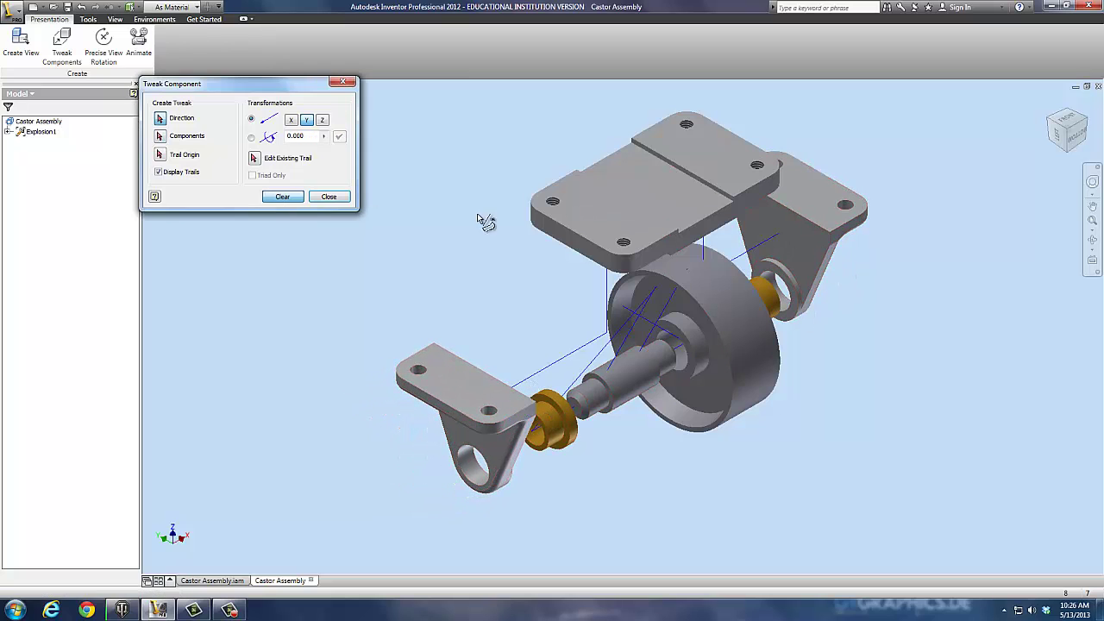
Push the right support and right bushing outward along Z, the bushing about 4.54.
click(813, 259)
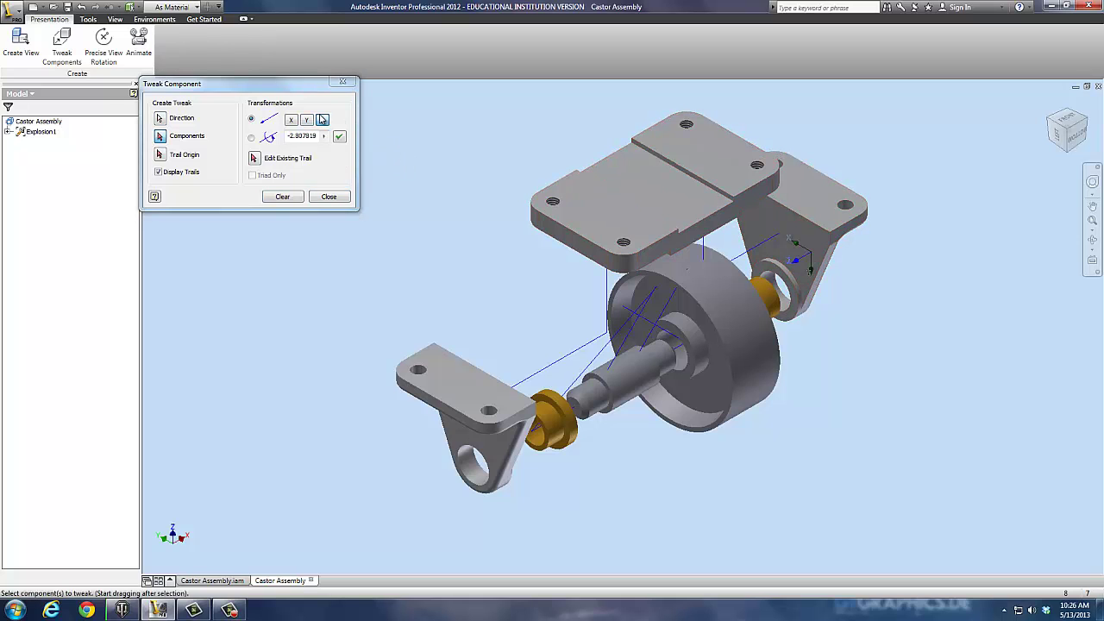
drag(813, 247, 851, 238)
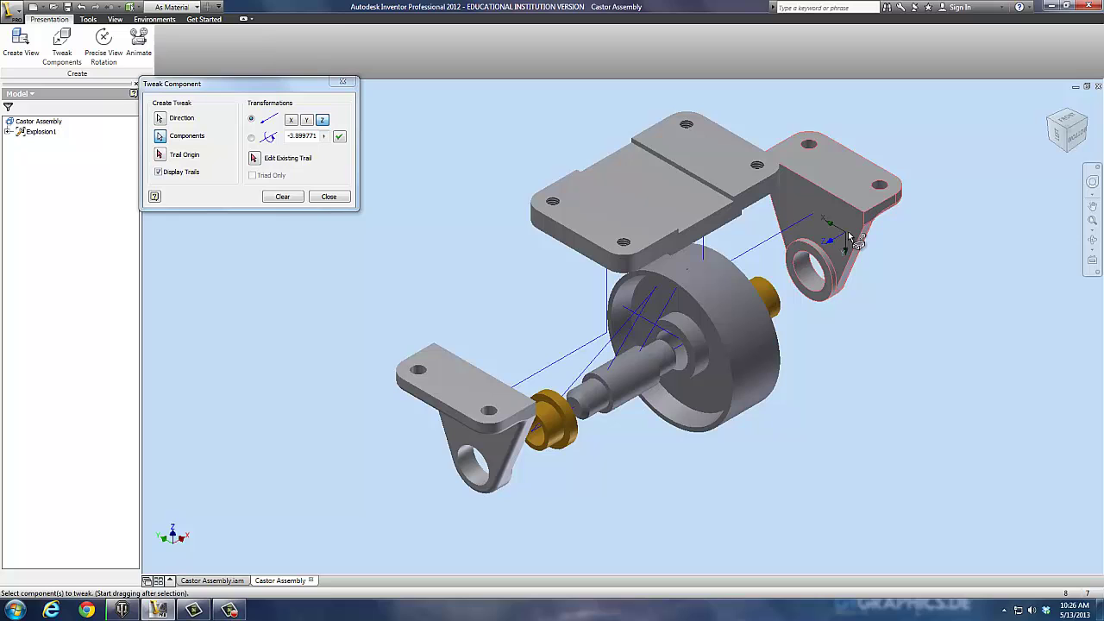
click(285, 197)
click(765, 297)
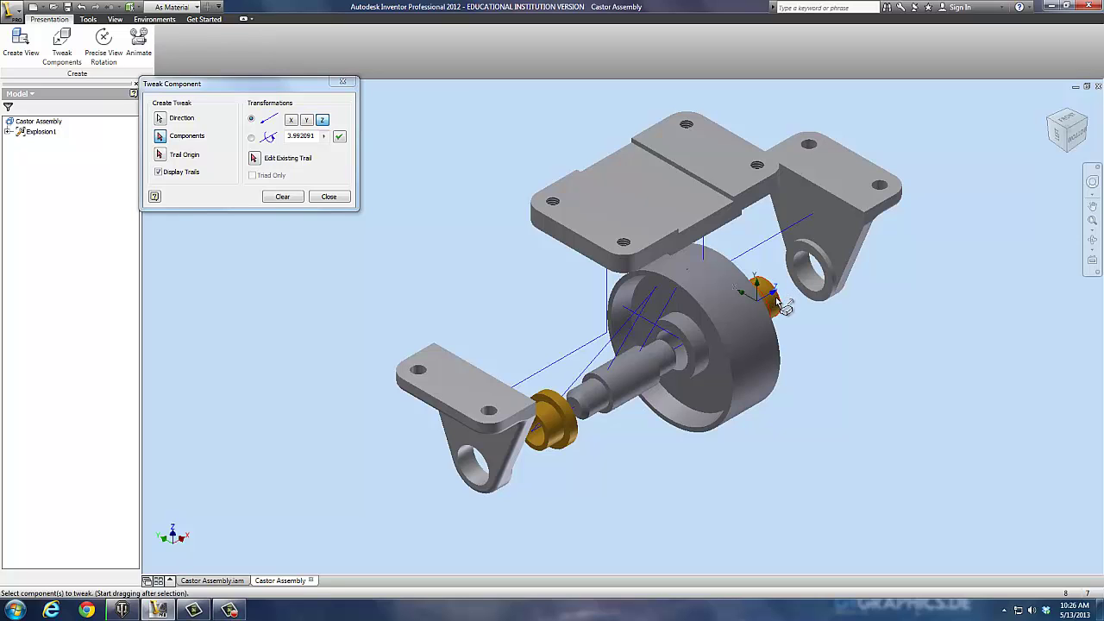
drag(778, 297, 801, 294)
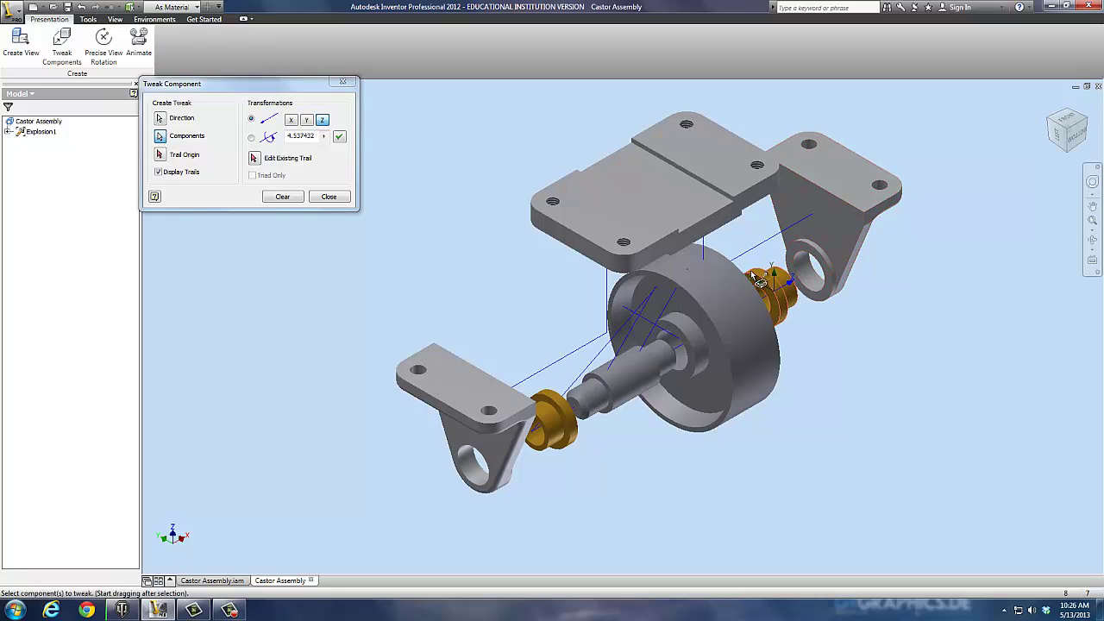
click(297, 196)
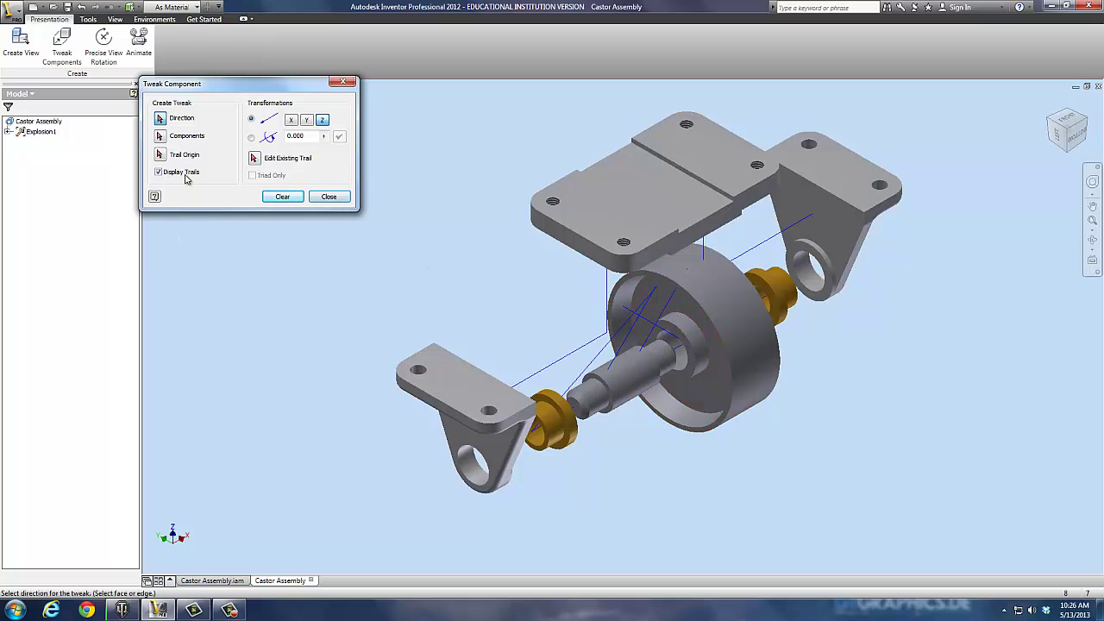
Place the left support's trail origin at its hole centre and close Tweak Component.
click(161, 155)
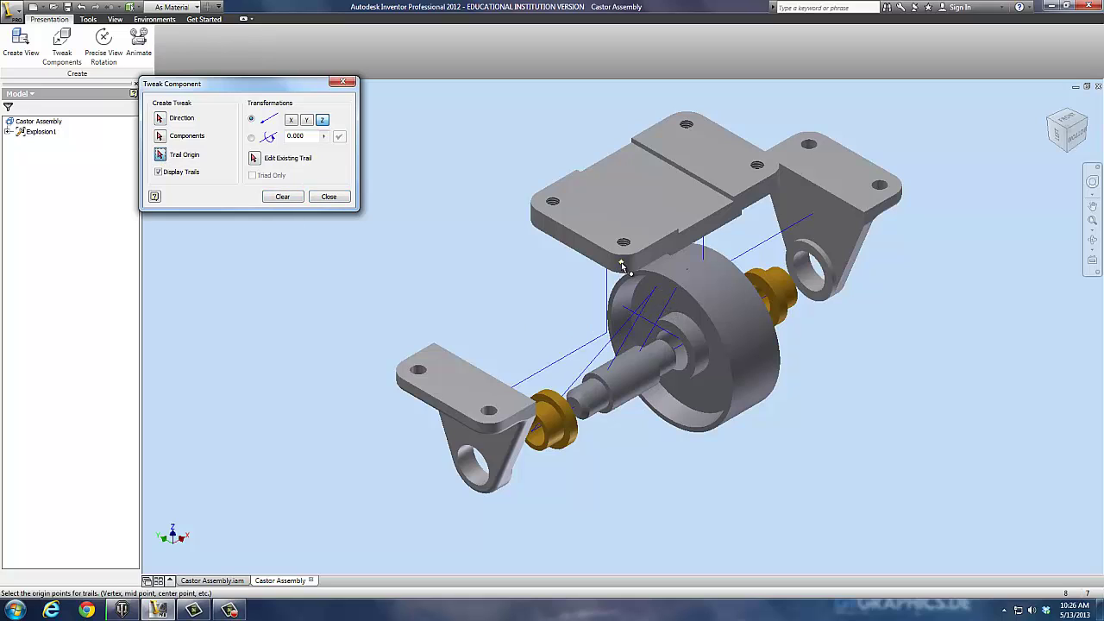
click(475, 461)
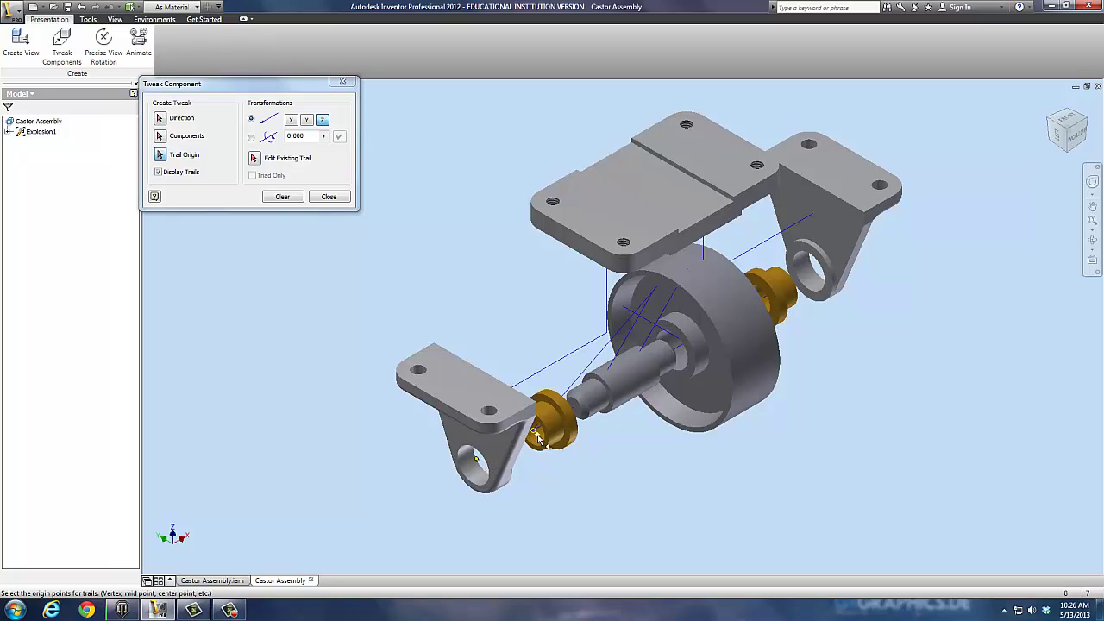
key(Escape)
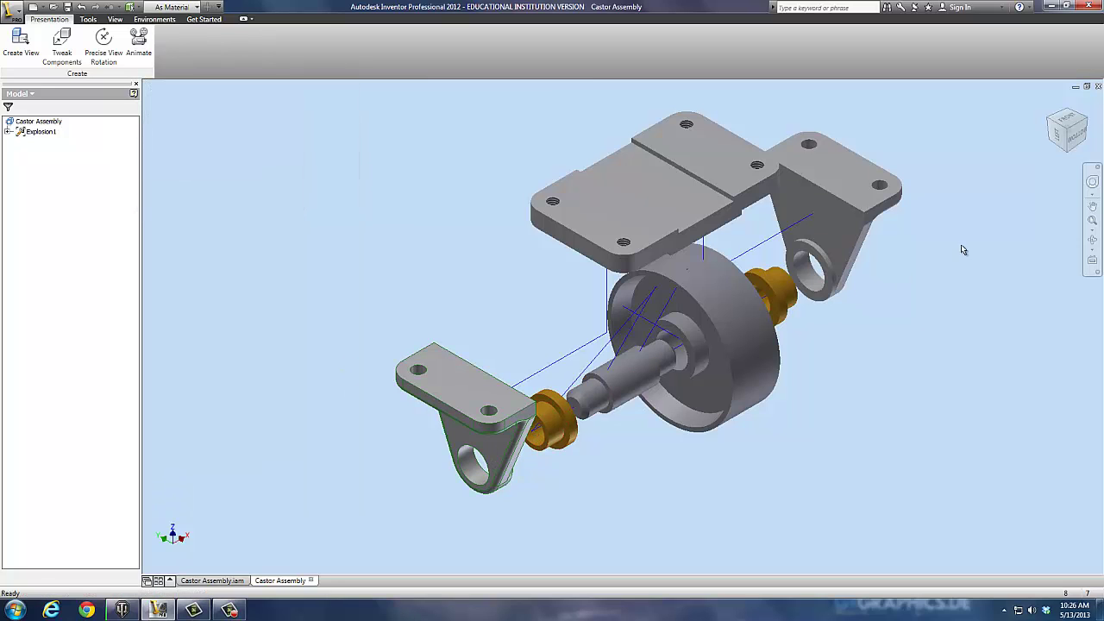
View the castor from a ViewCube corner and expand Explosion1 to list its seven components.
click(1085, 125)
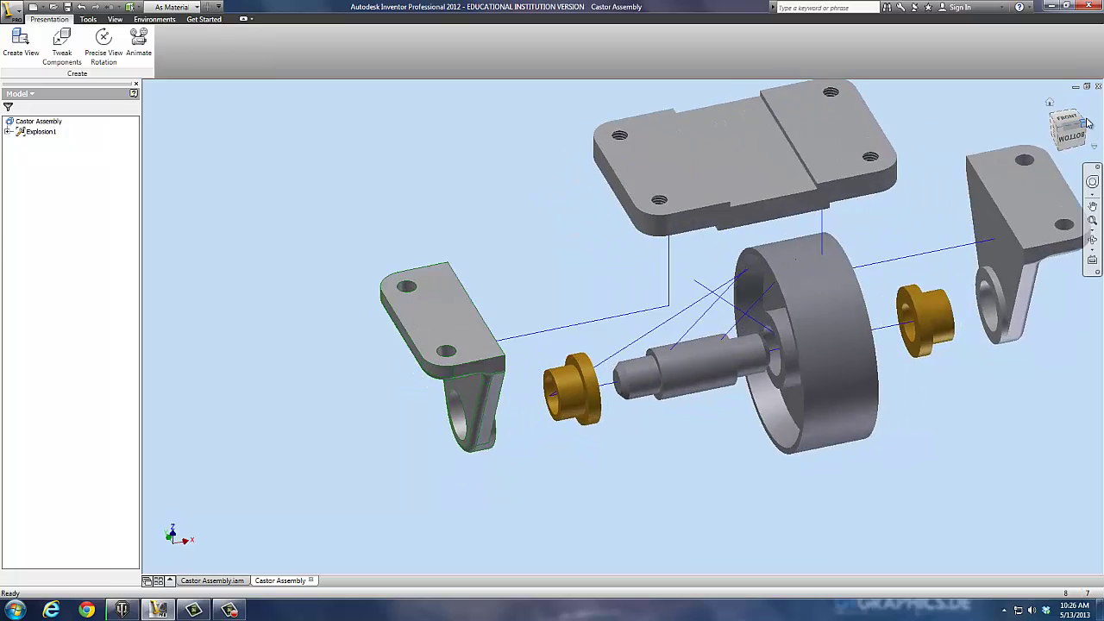
scroll(997, 230, up, 5)
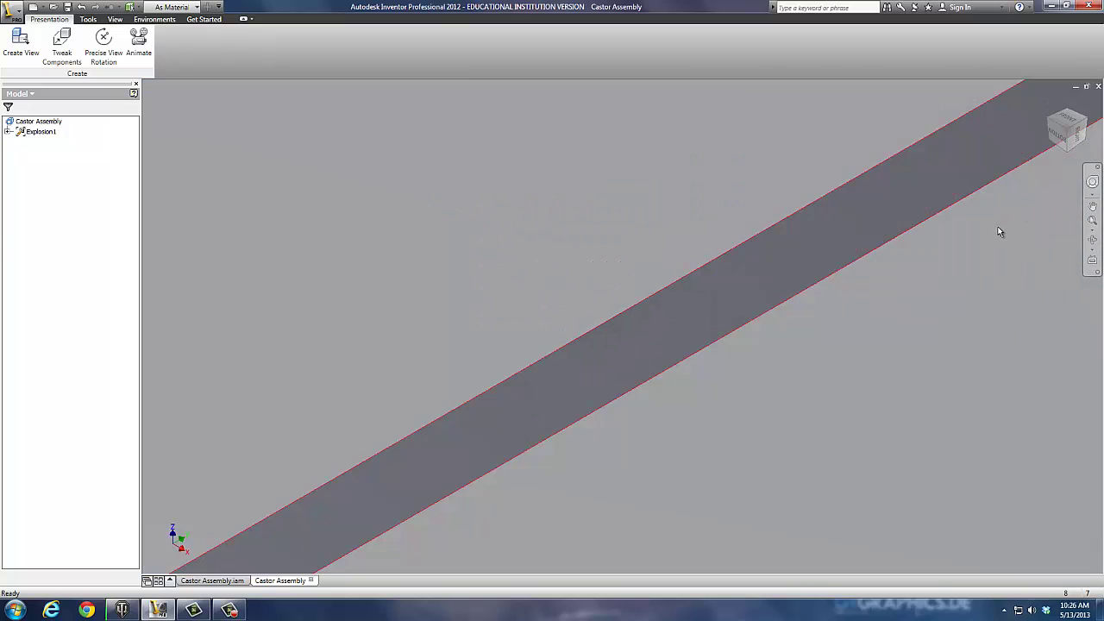
scroll(998, 231, down, 10)
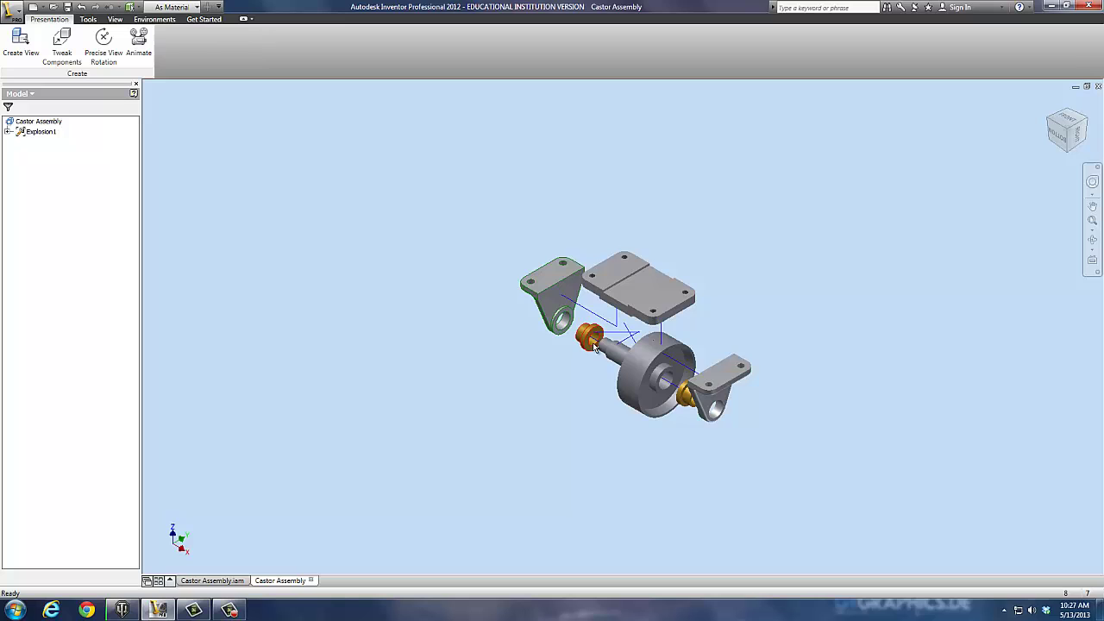
scroll(595, 345, up, 6)
scroll(643, 356, down, 2)
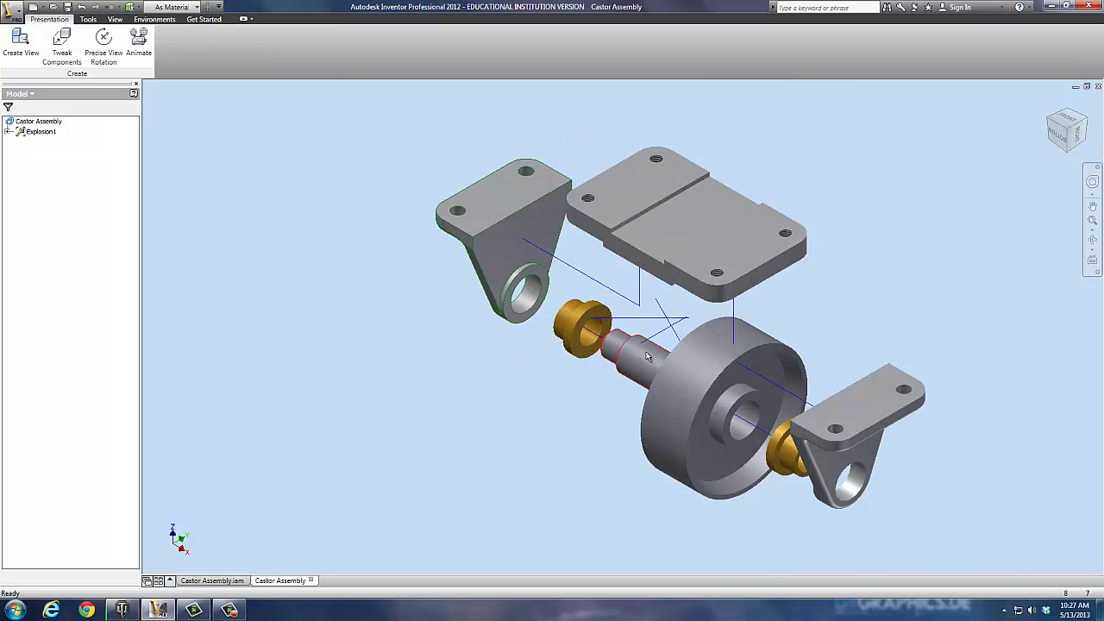
click(7, 132)
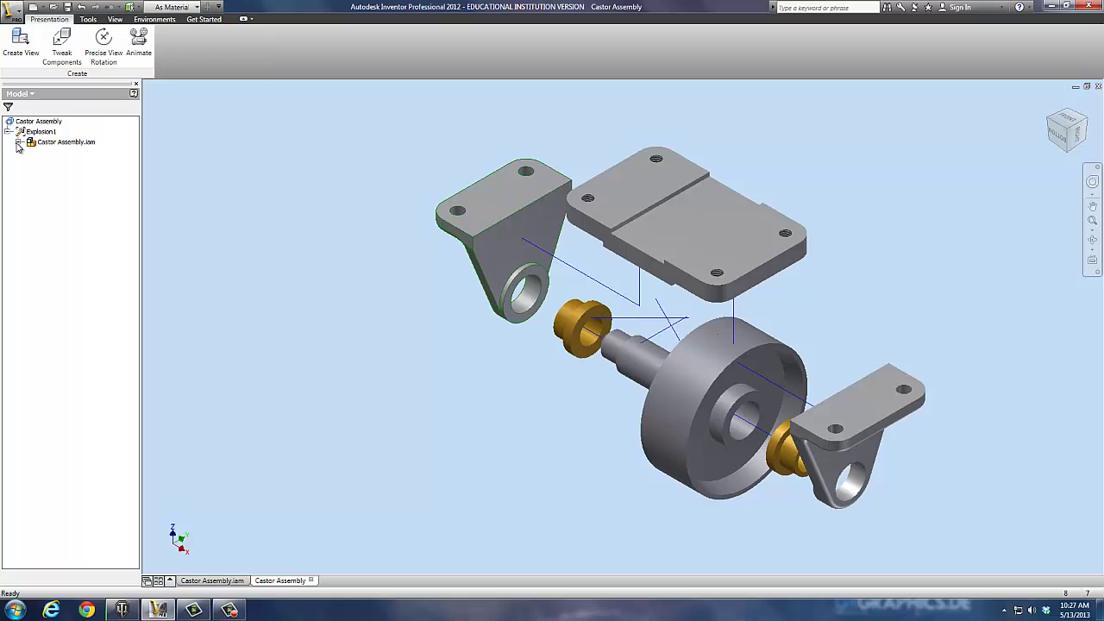
click(19, 144)
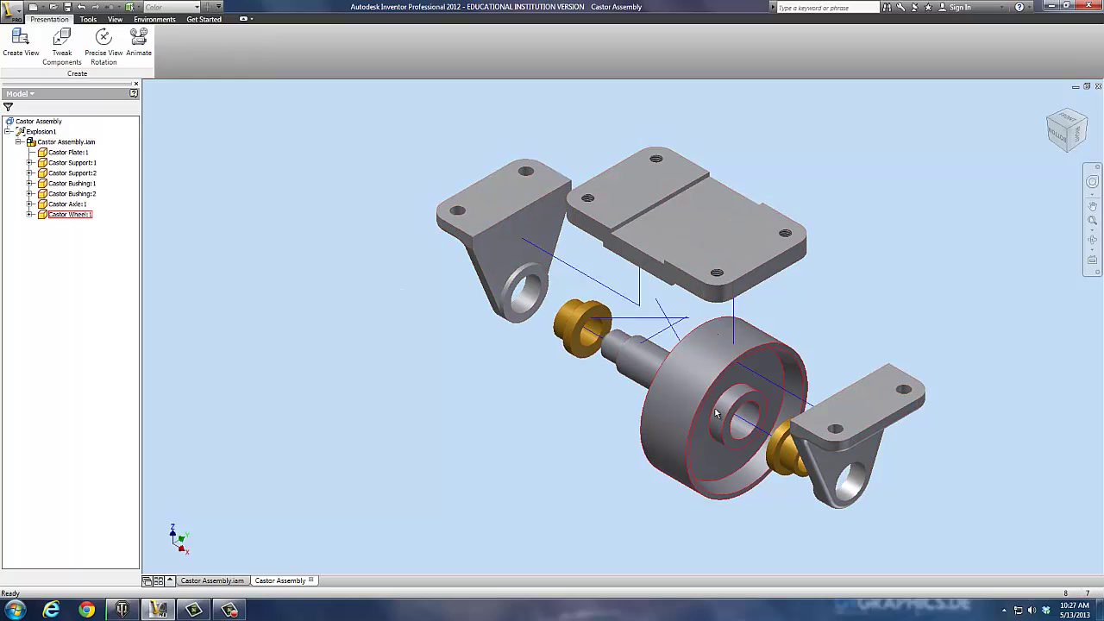